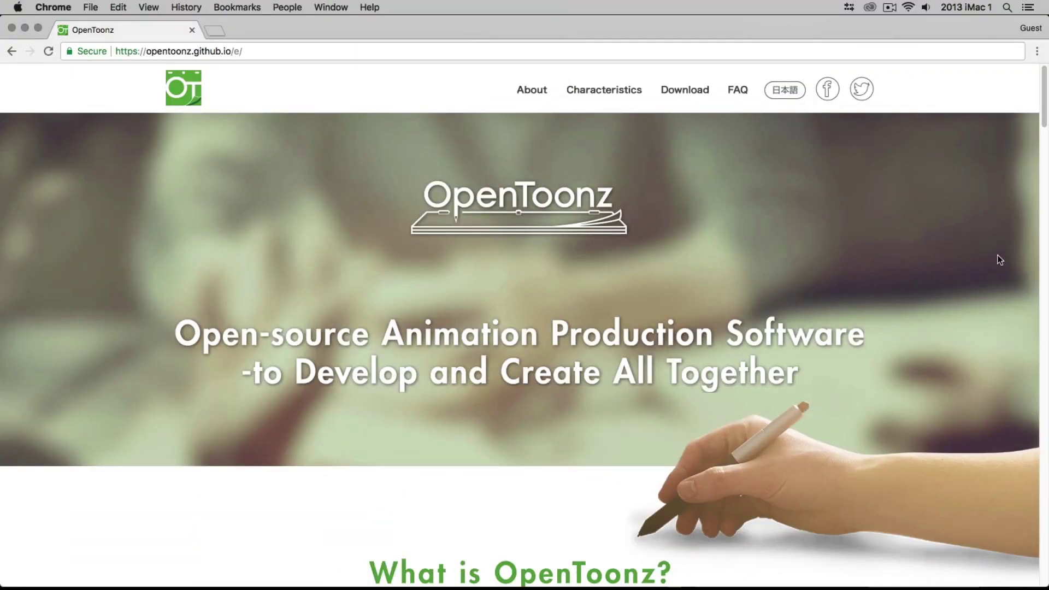
- Scroll the opentoonz.github.io page down to the 'Click here to download' links and user manuals
left_click_drag(1045, 104, 1046, 426)
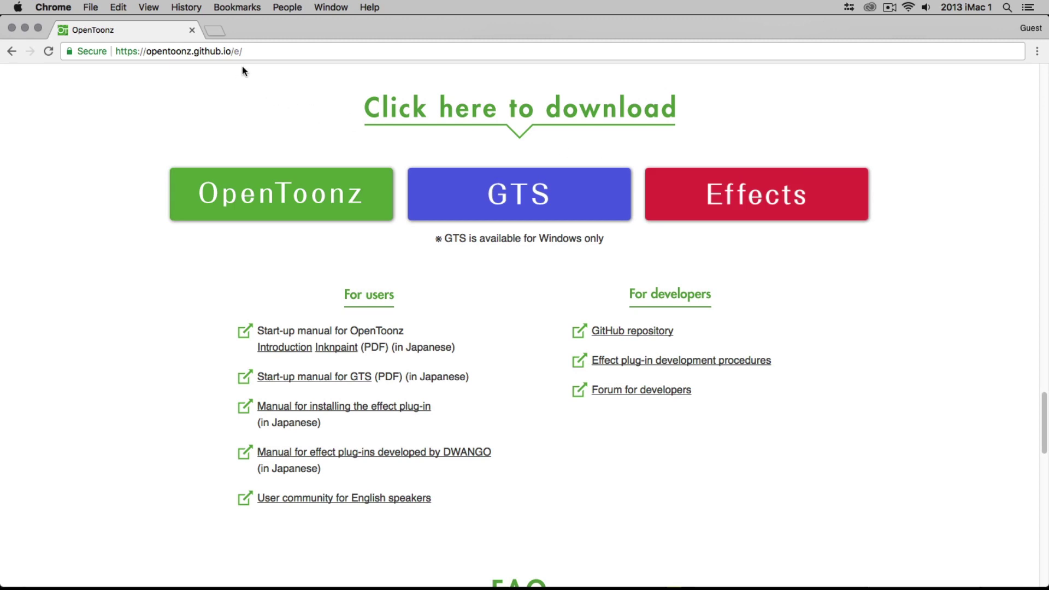
left_click(246, 50)
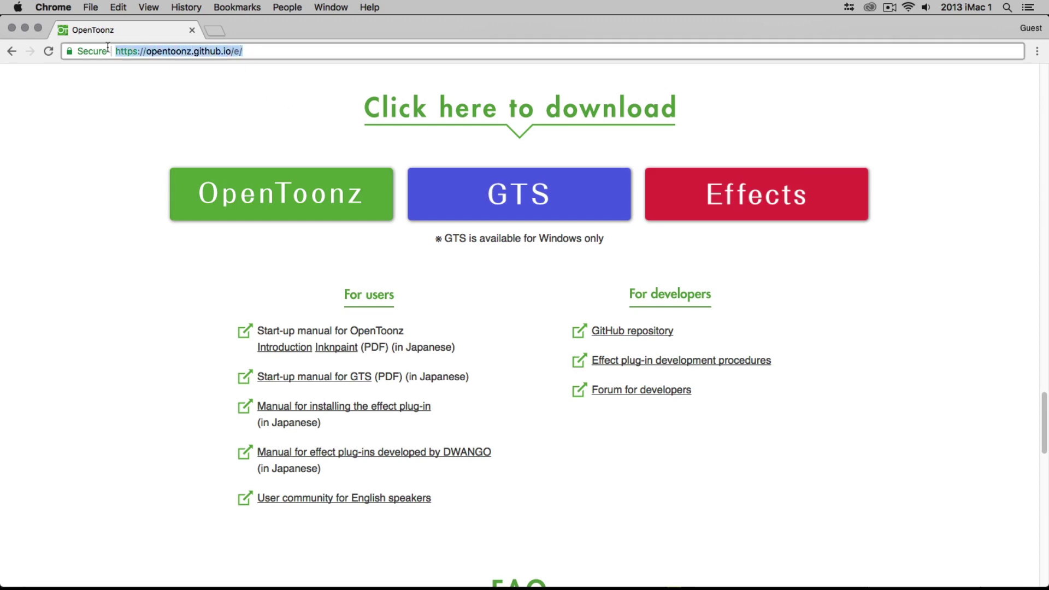
left_click(111, 102)
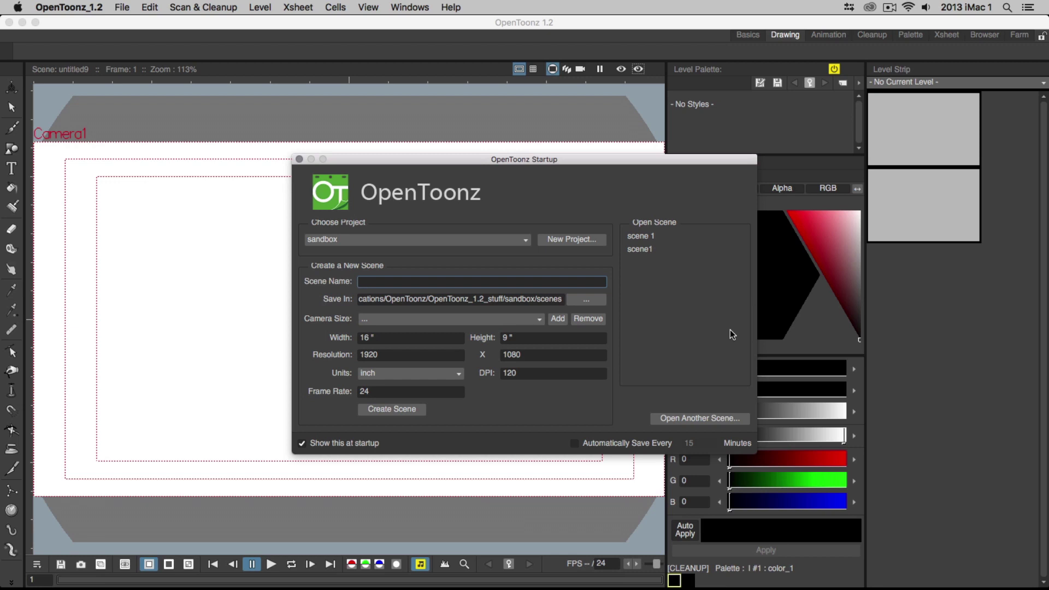
- Create a new project named Bouncing_Ball from the startup dialog's New Project form
left_click(590, 243)
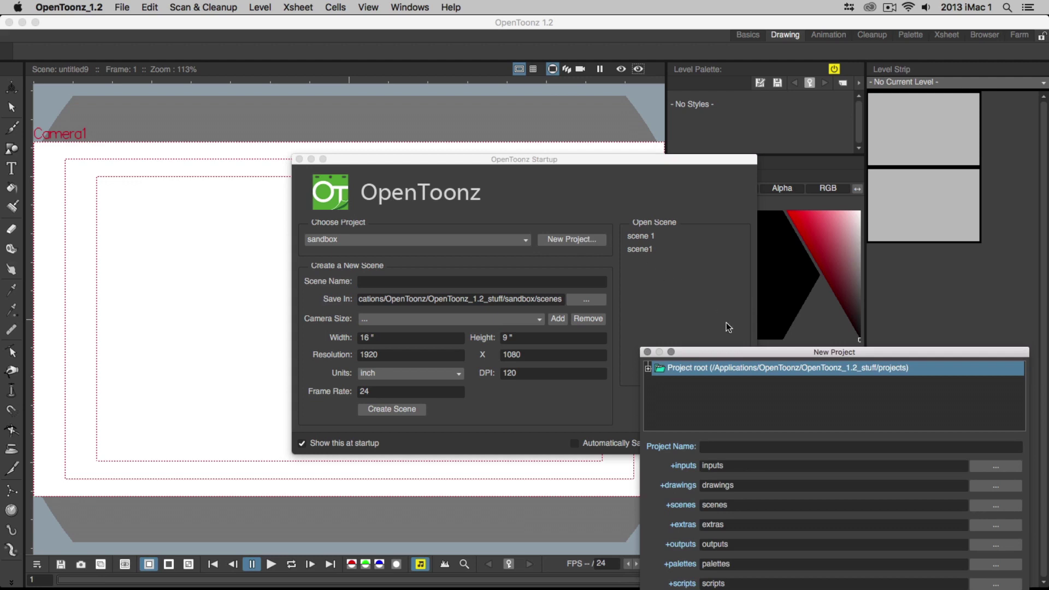
left_click_drag(730, 350, 484, 150)
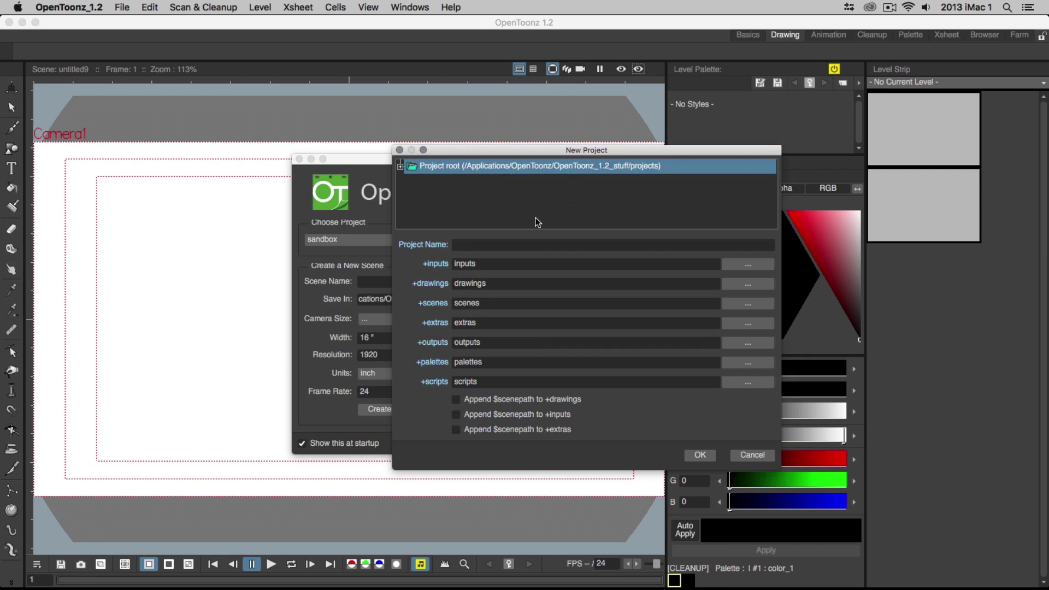
left_click(527, 244)
type("Boun")
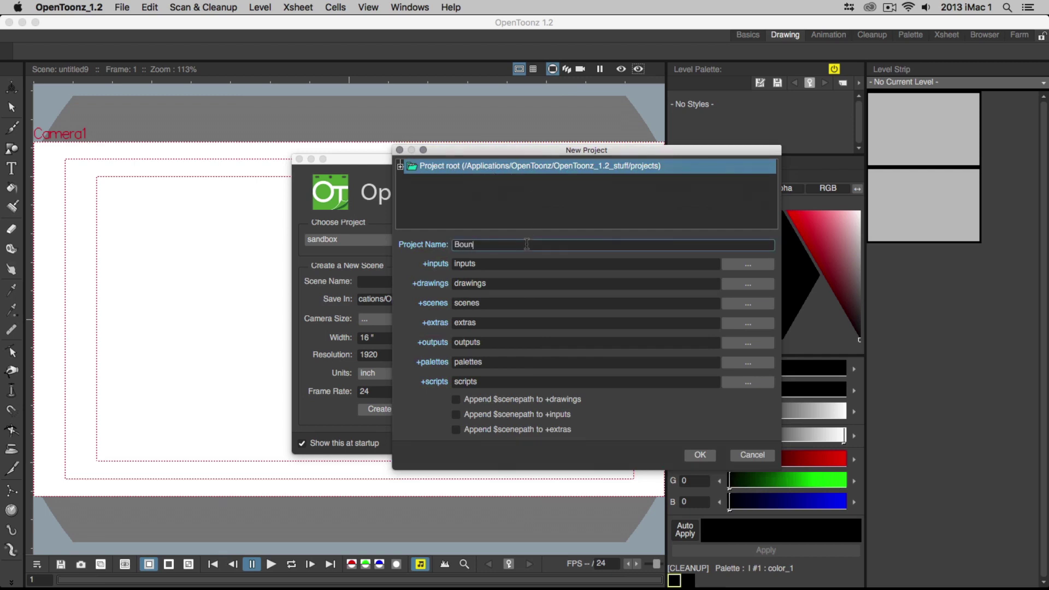
type("cing_Ball")
left_click(697, 455)
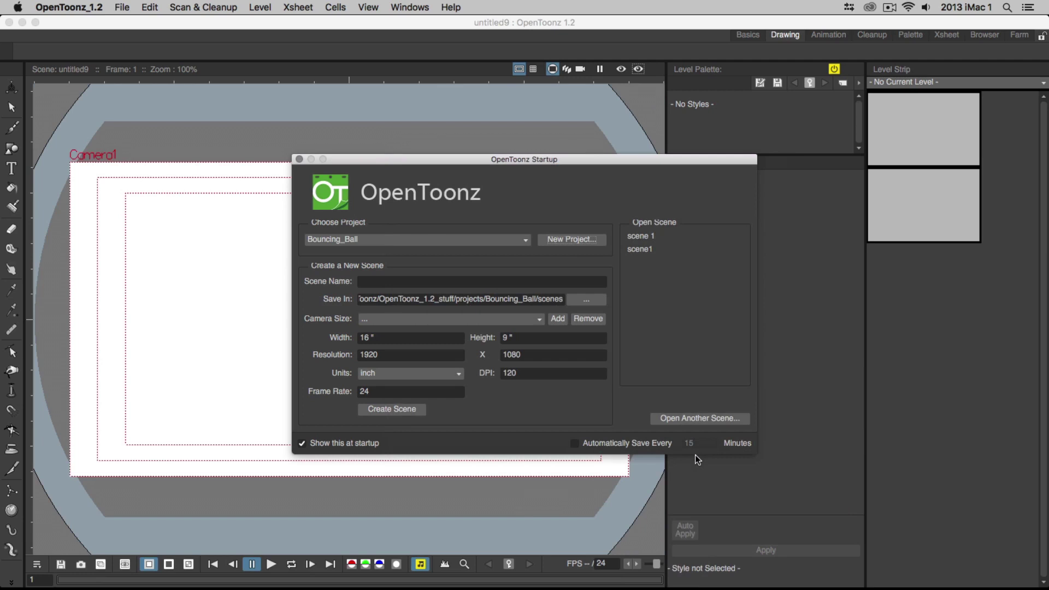
- Create a scene named 'Scene 1' using the HD 720 camera size preset
left_click(507, 282)
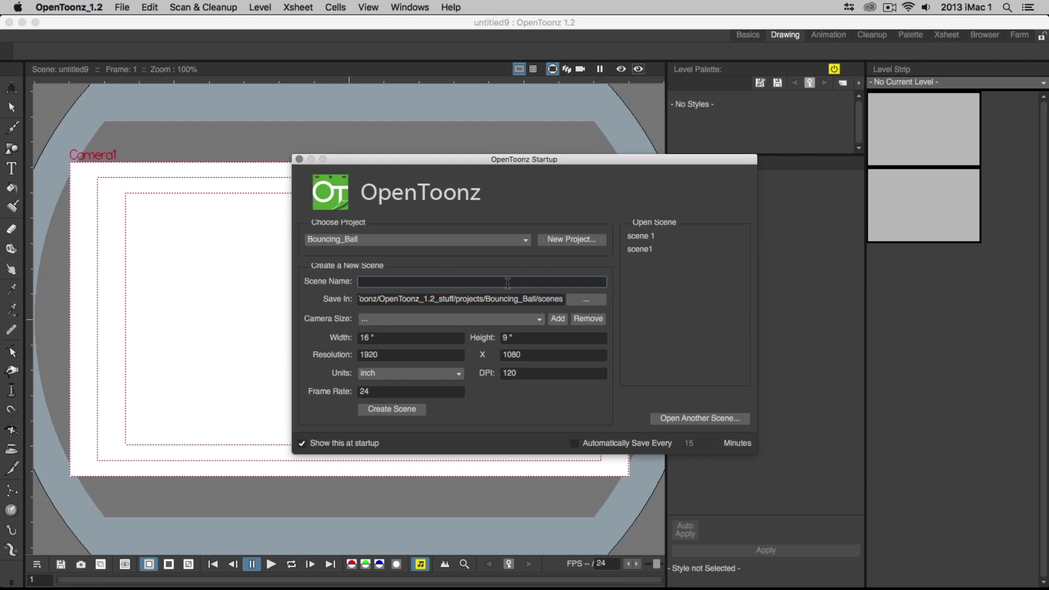
type("Scene 1")
left_click(501, 319)
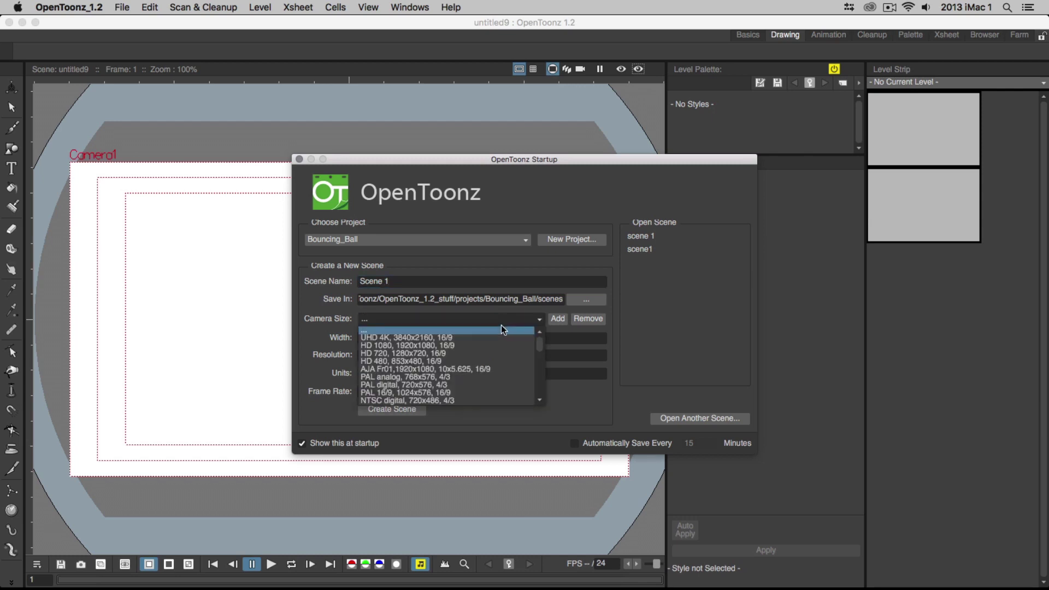
left_click(500, 352)
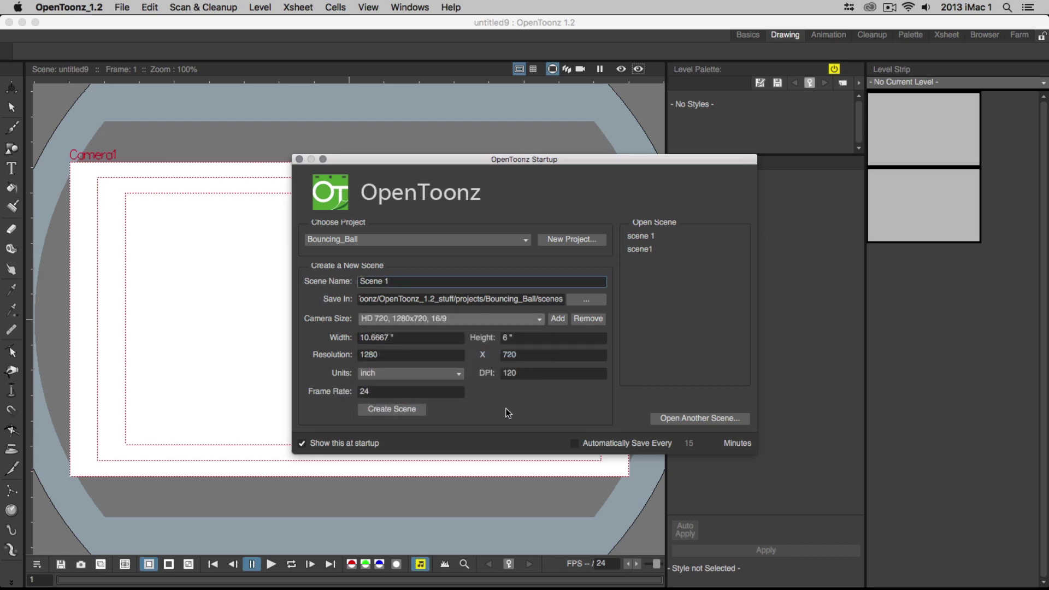
left_click(408, 414)
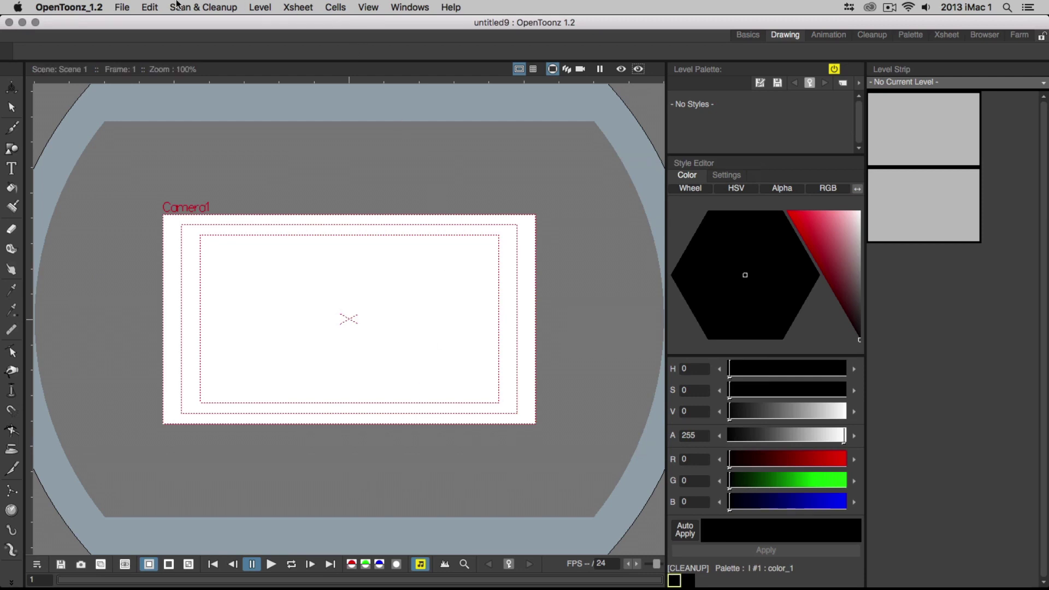
left_click(123, 7)
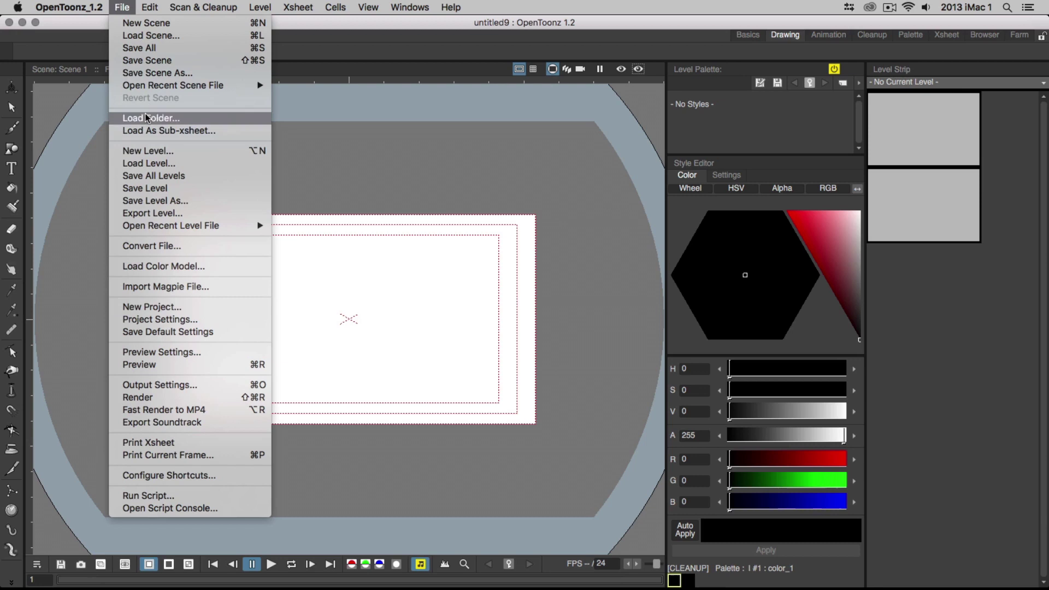
left_click(146, 35)
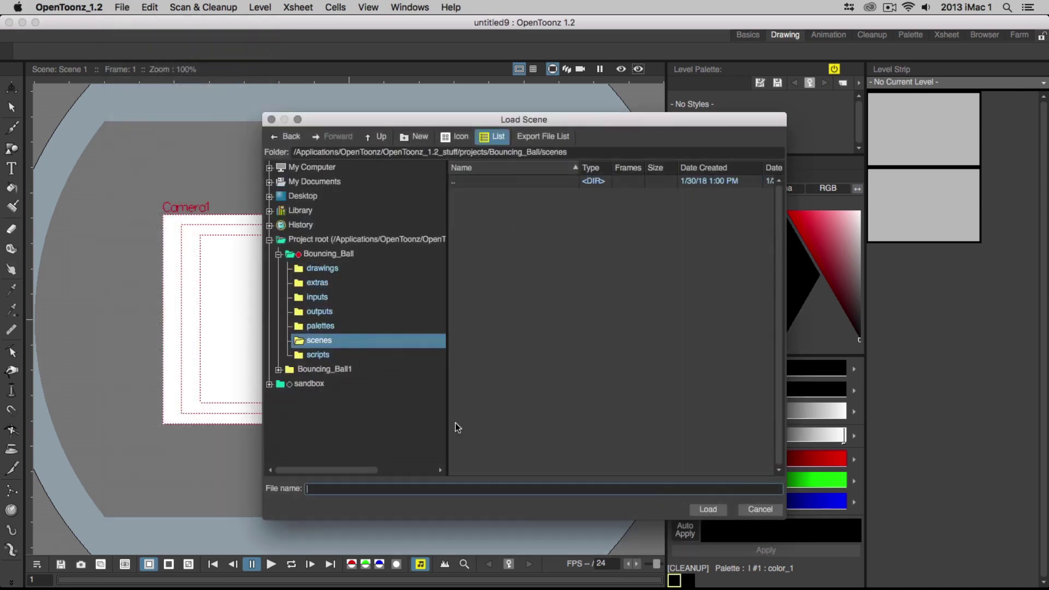
left_click(271, 119)
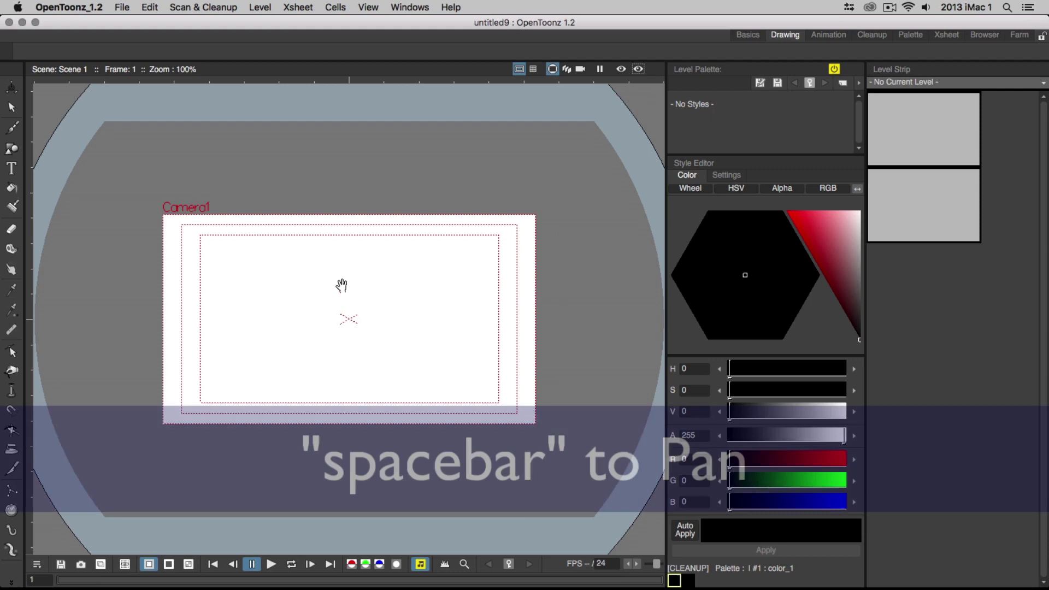
- Pan, zoom and rotate the canvas until the camera frame sits level and slightly enlarged
left_click_drag(342, 285, 395, 291)
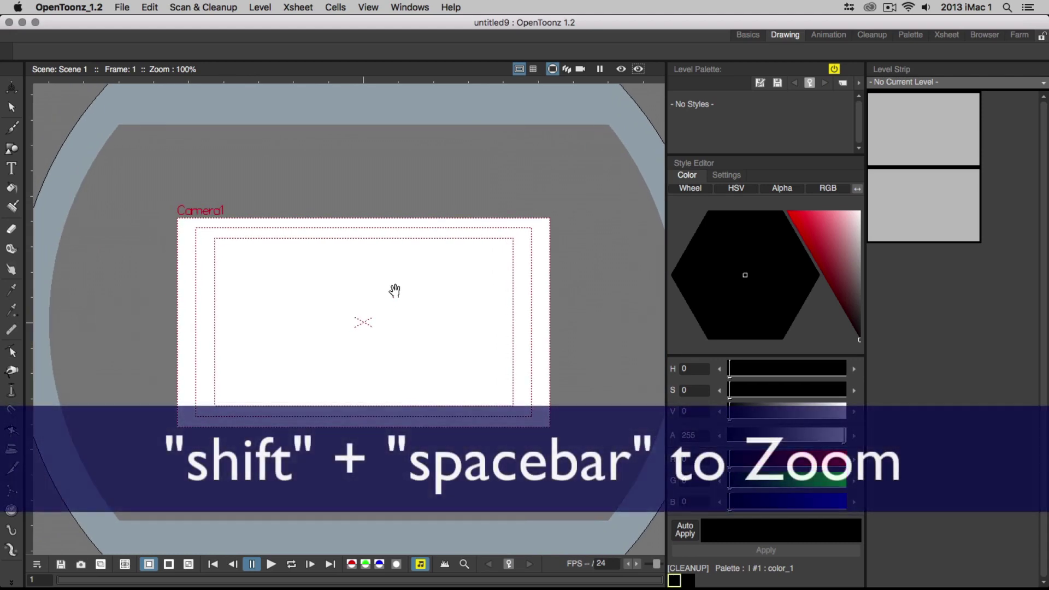
key("shift")
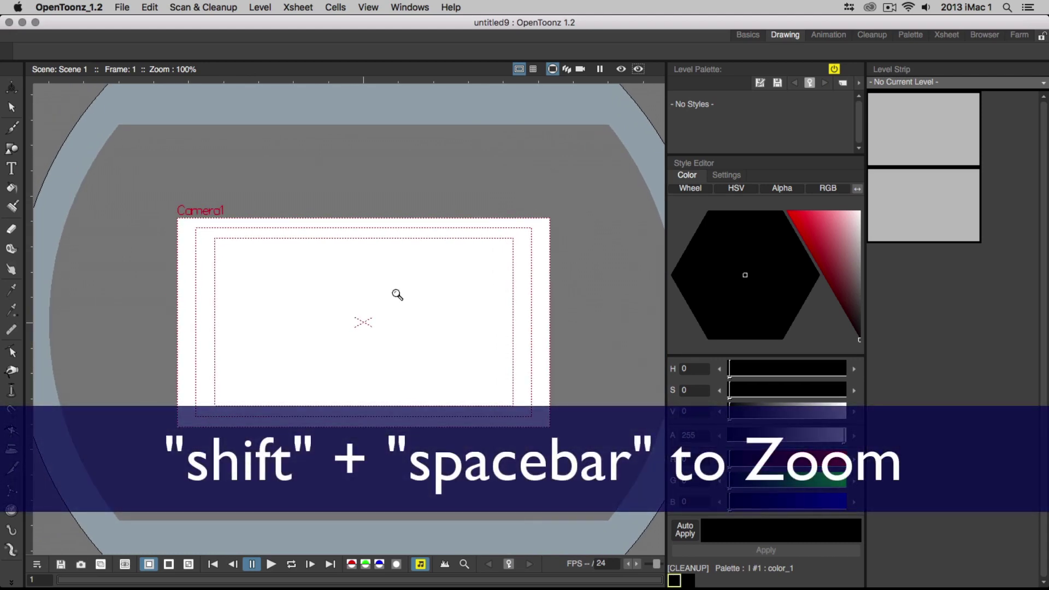
left_click_drag(397, 295, 451, 273)
key("ctrl")
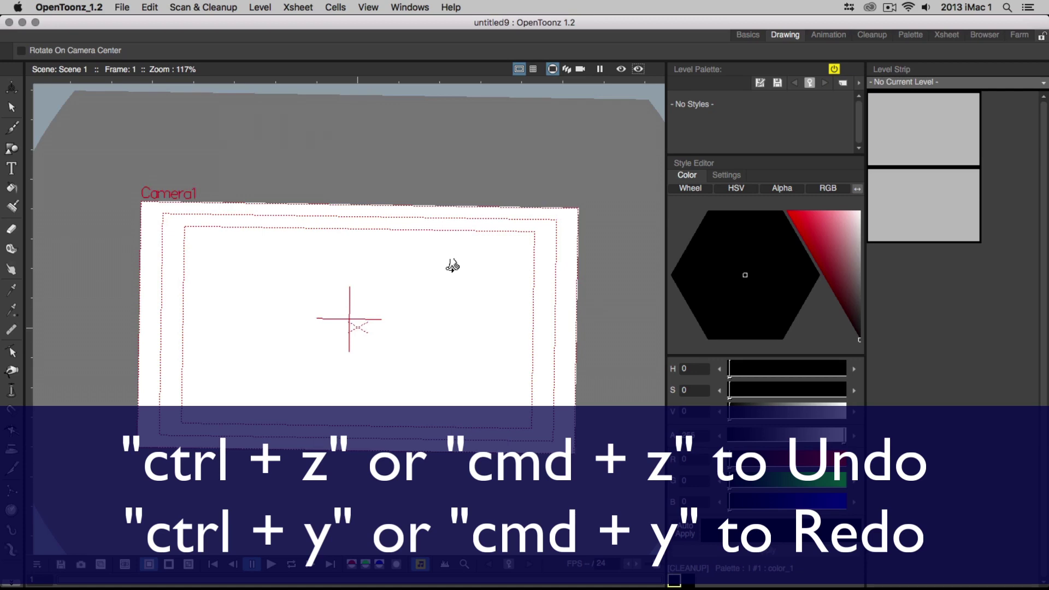
left_click_drag(453, 266, 452, 265)
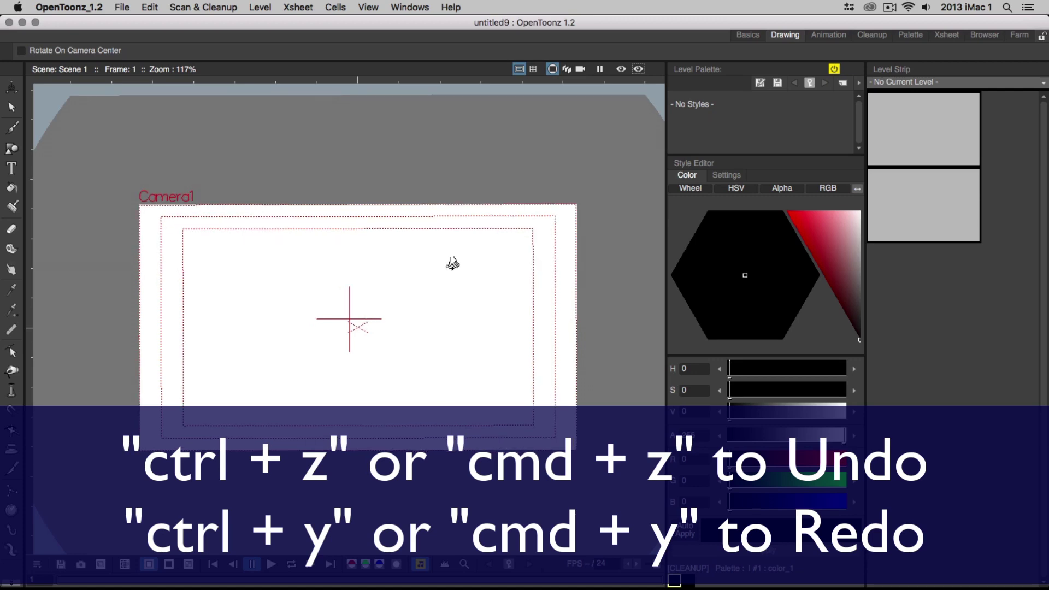
left_click(122, 7)
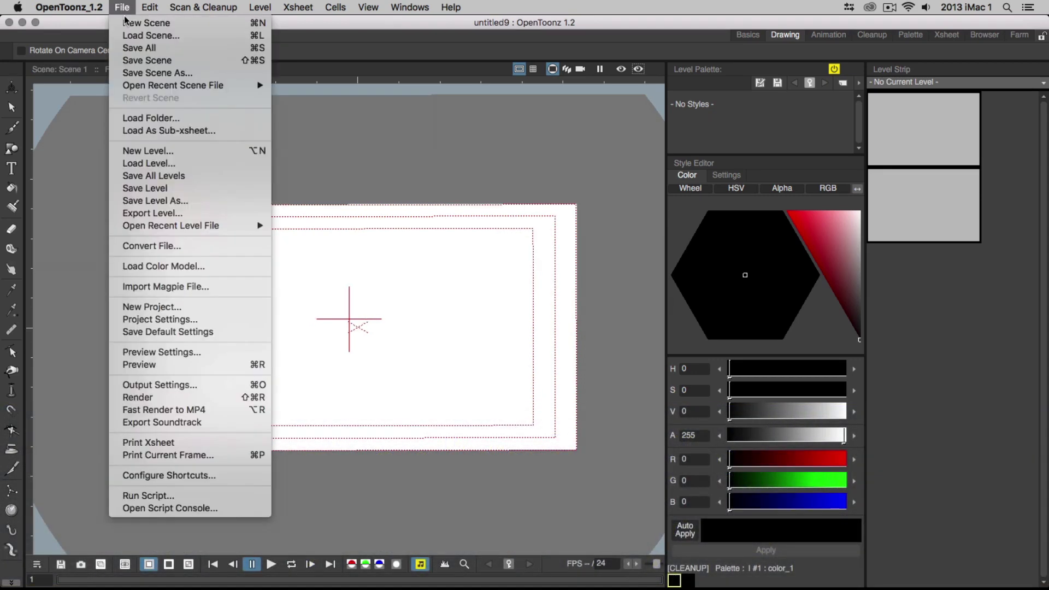
left_click(187, 476)
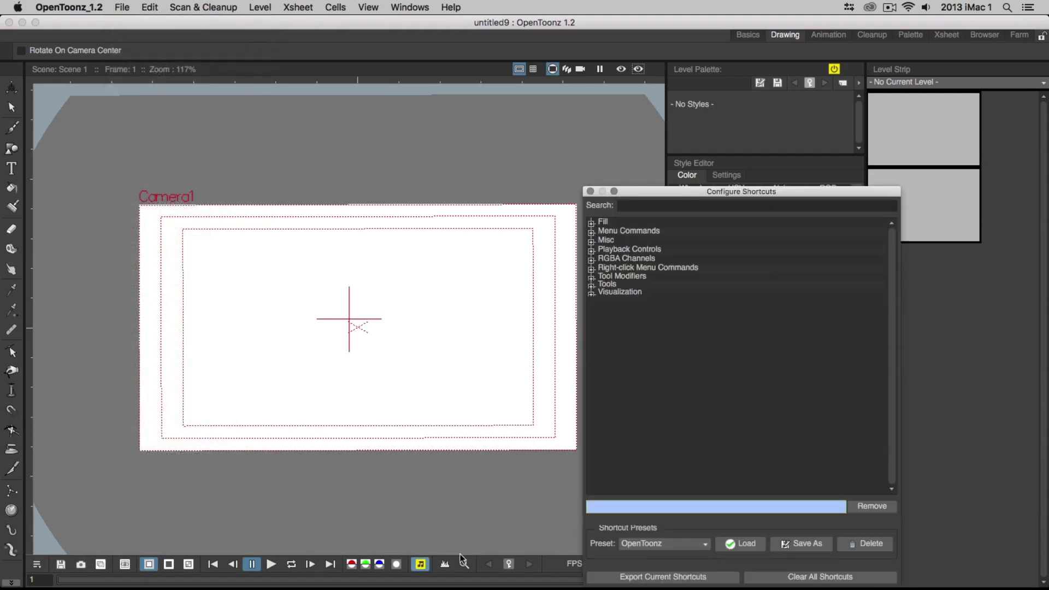
left_click_drag(674, 195, 354, 158)
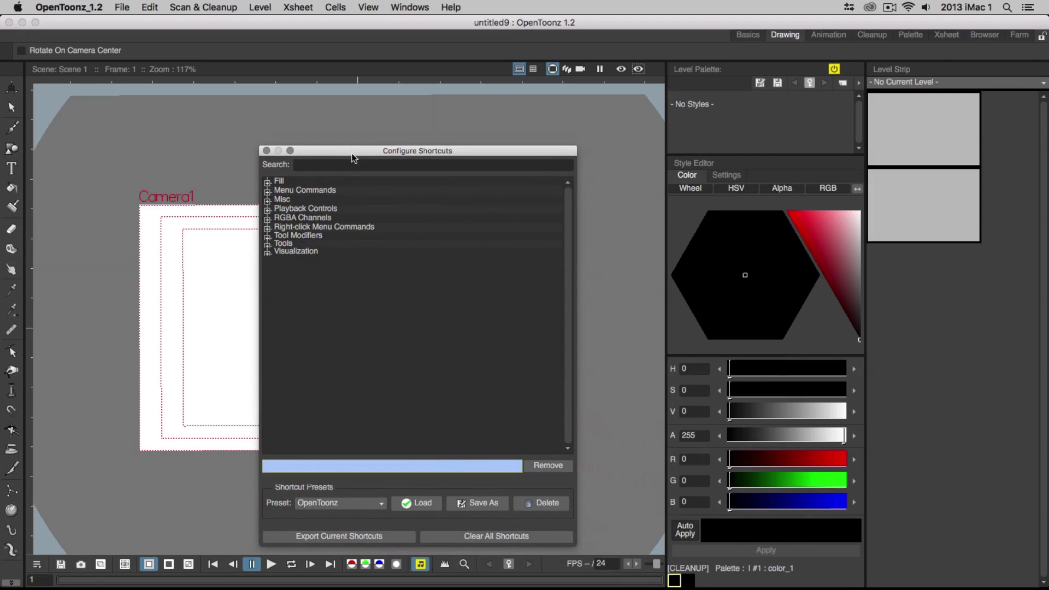
left_click(267, 183)
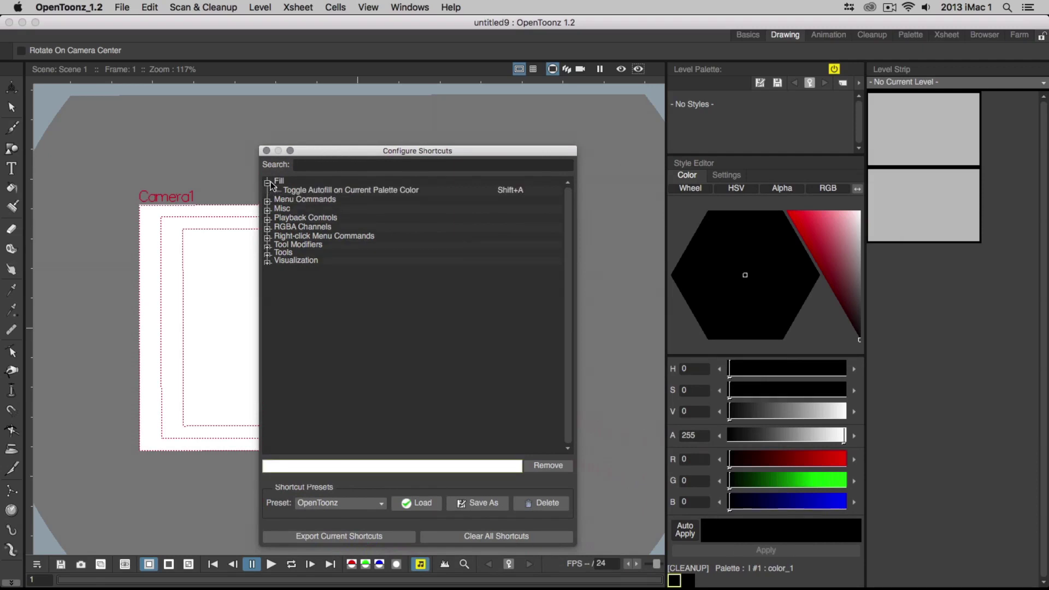
left_click(294, 191)
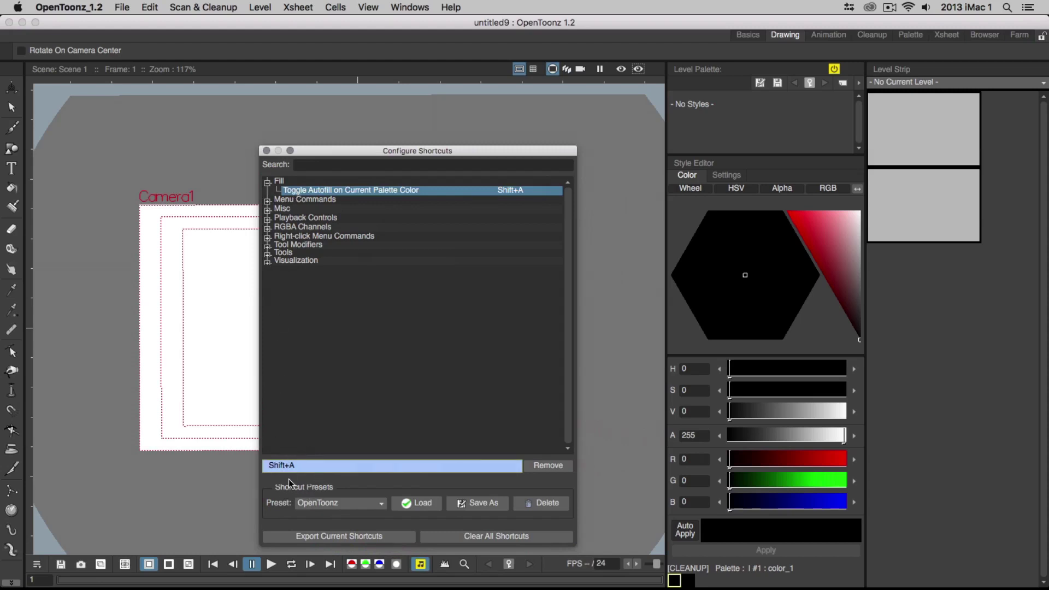
left_click(266, 151)
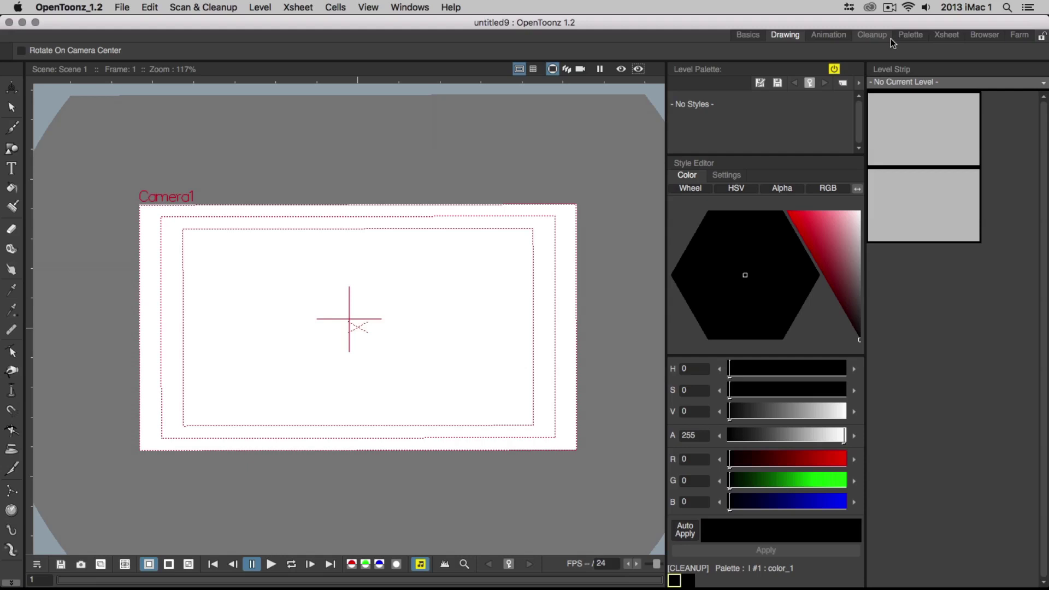
- Move the Drawing and Animation room tabs ahead of Basics, then show the Basics room
left_click(872, 35)
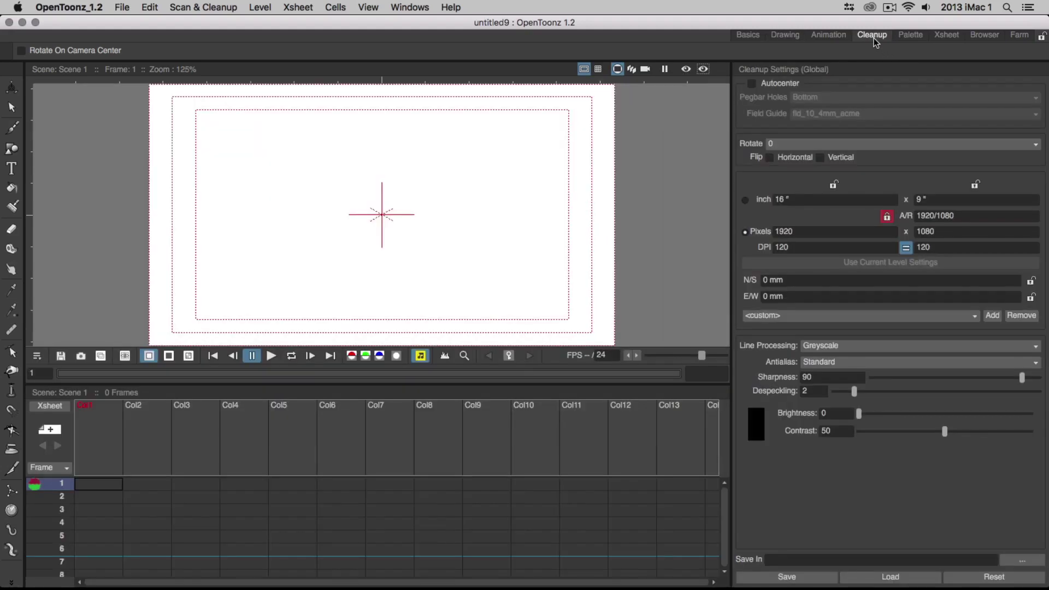
left_click(786, 37)
left_click(826, 37)
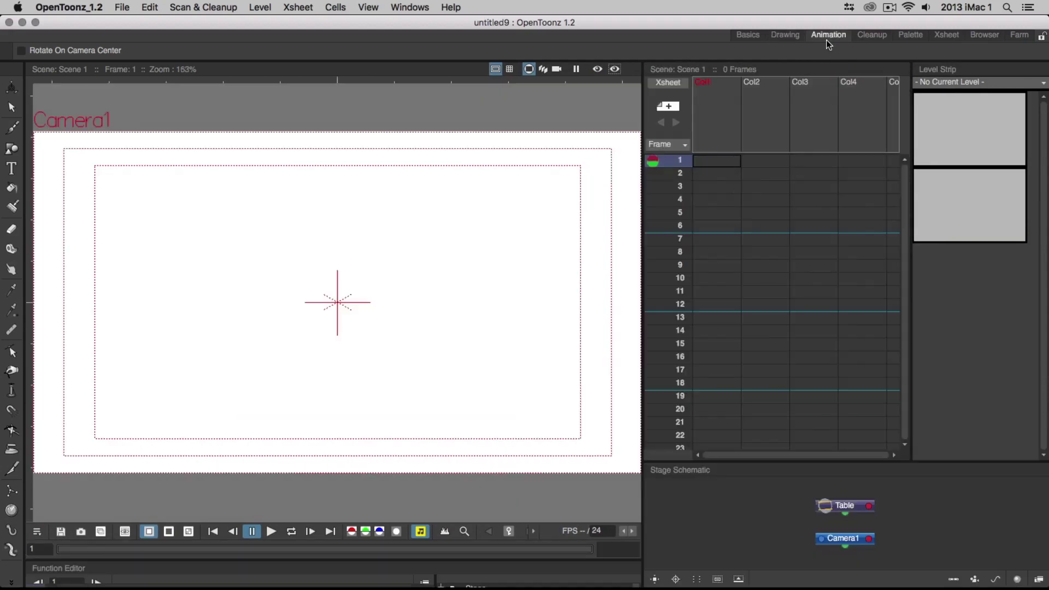
left_click_drag(784, 35, 749, 36)
left_click_drag(826, 37, 794, 38)
left_click(836, 36)
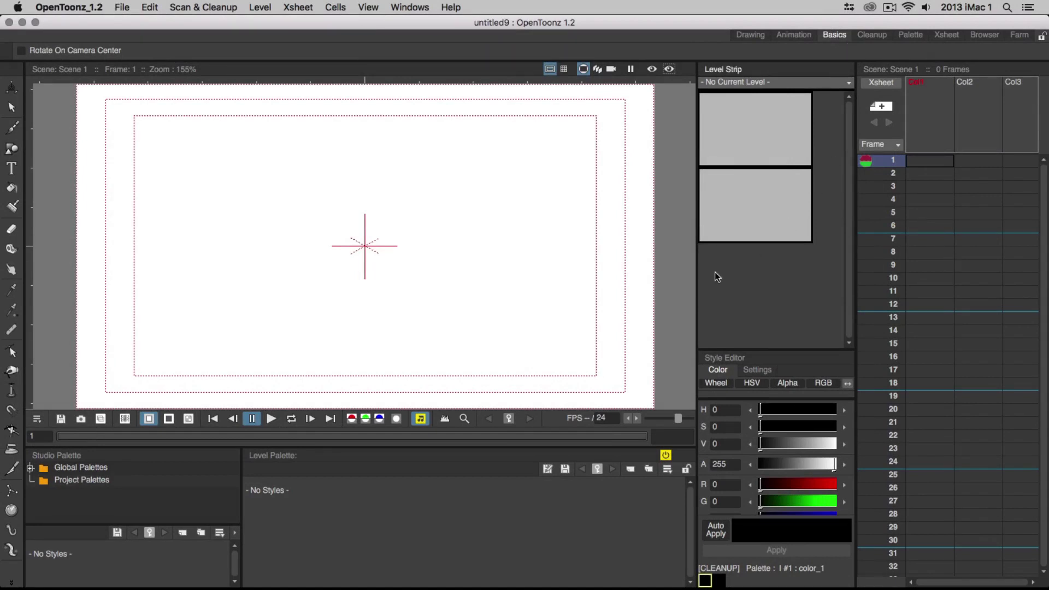
left_click(13, 108)
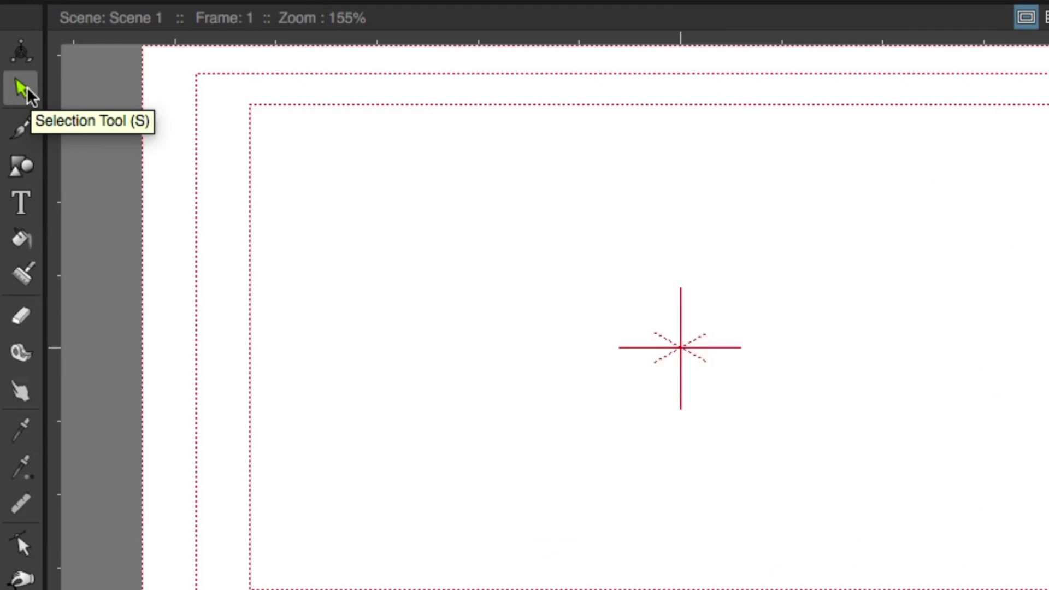
left_click(28, 131)
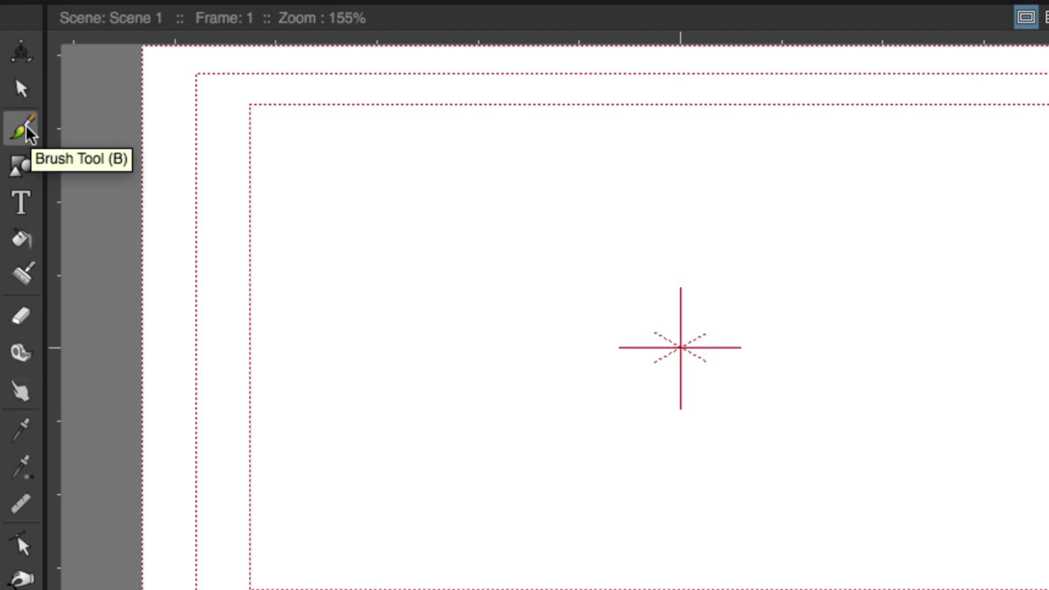
left_click(21, 204)
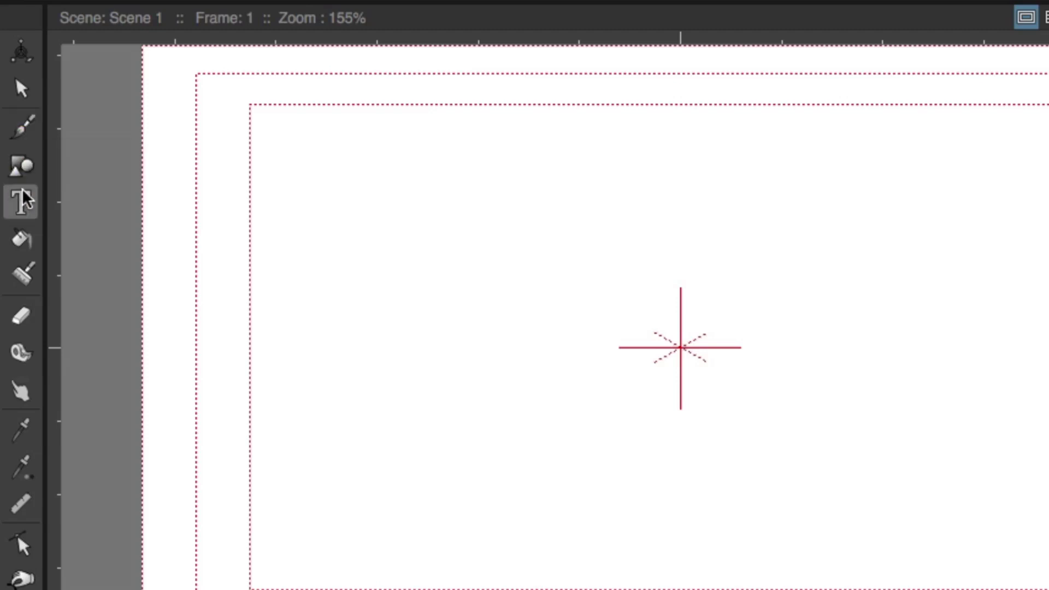
left_click(22, 240)
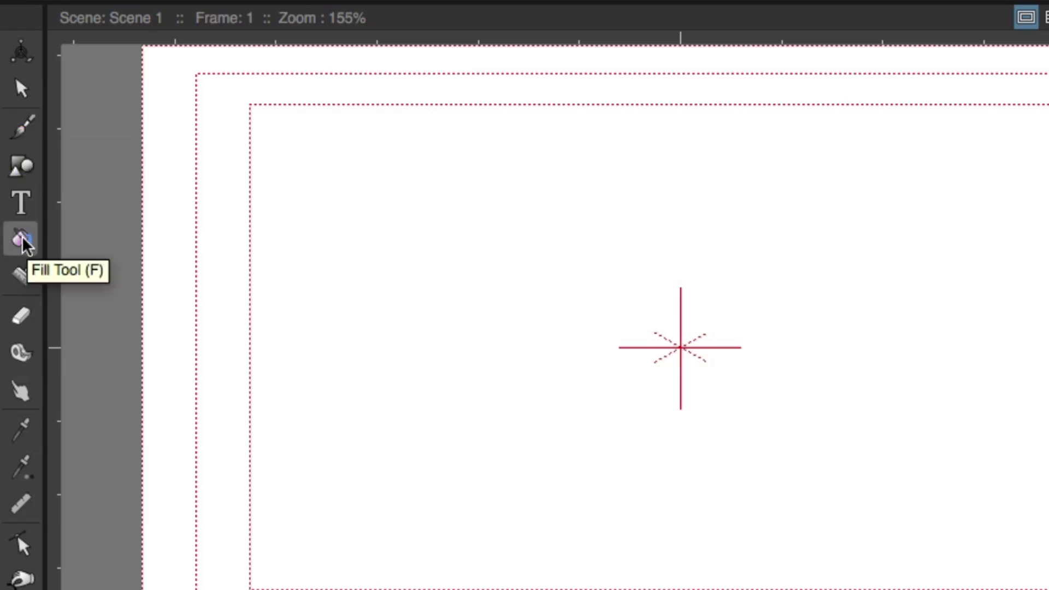
left_click(22, 273)
left_click(23, 318)
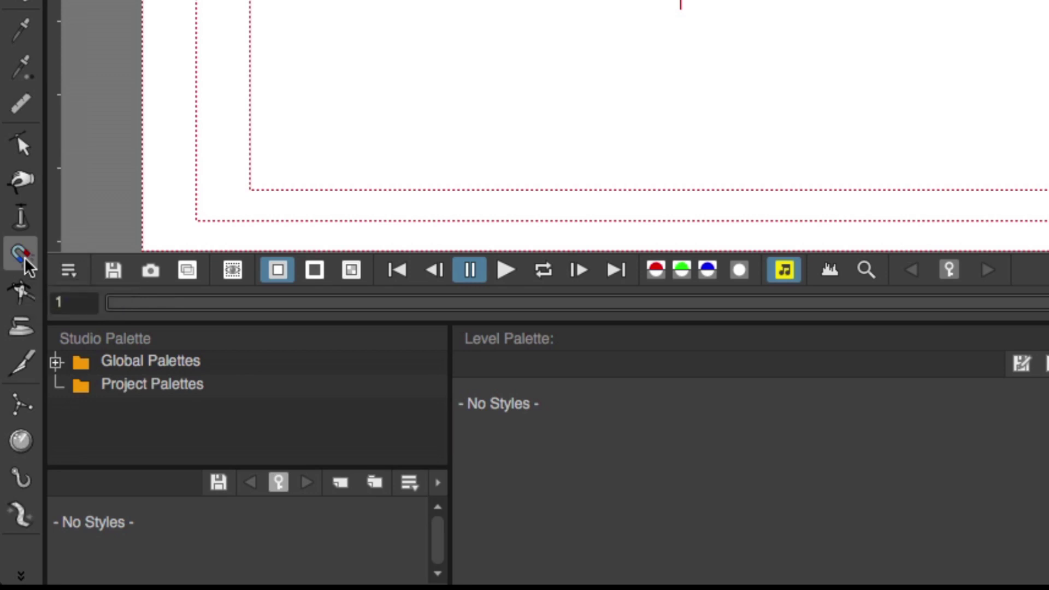
left_click(21, 575)
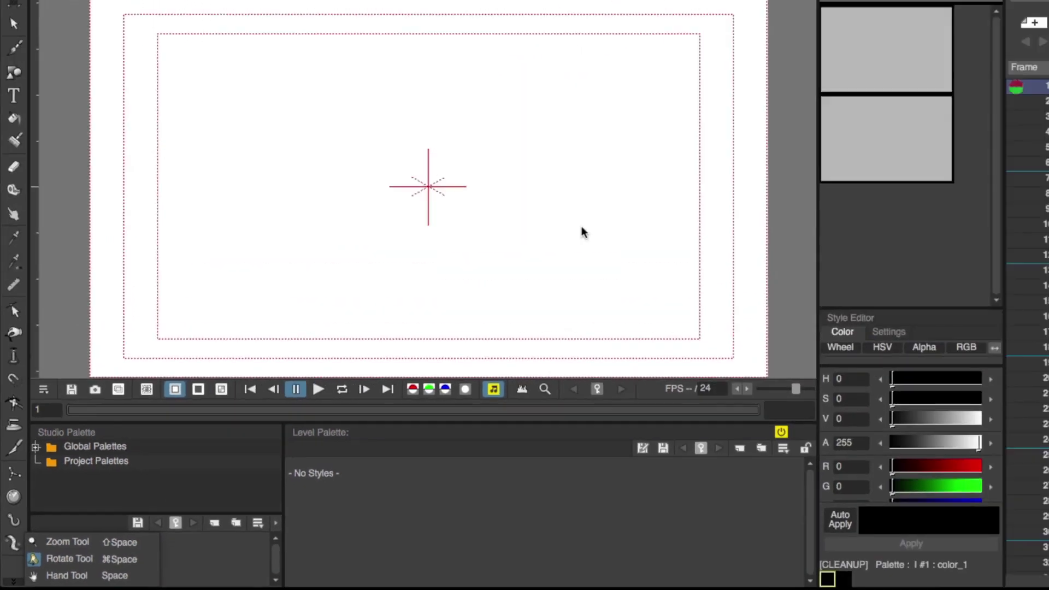
left_click(581, 225)
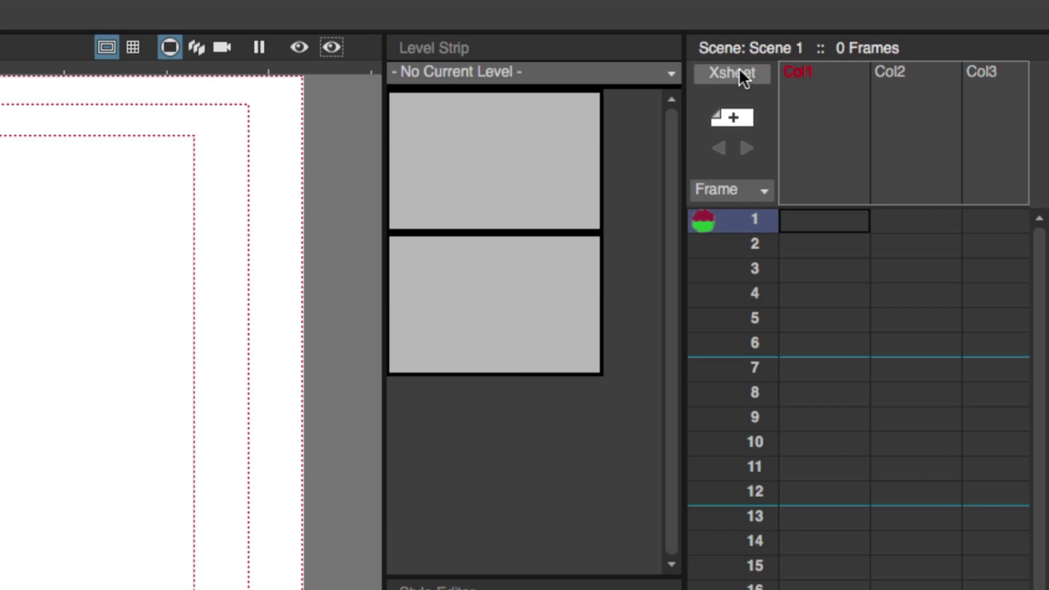
left_click(802, 123)
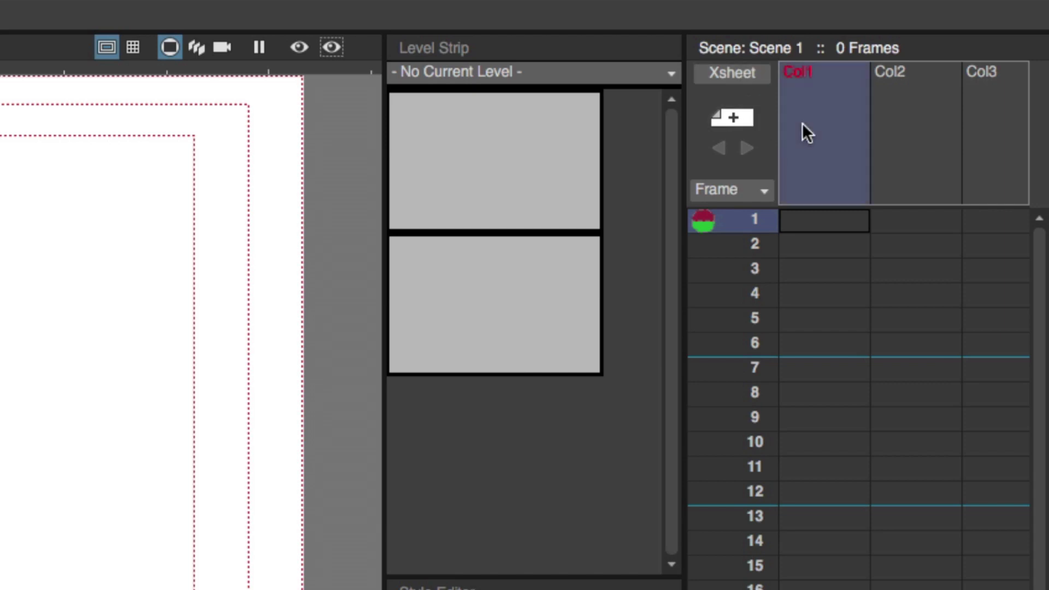
left_click(821, 219)
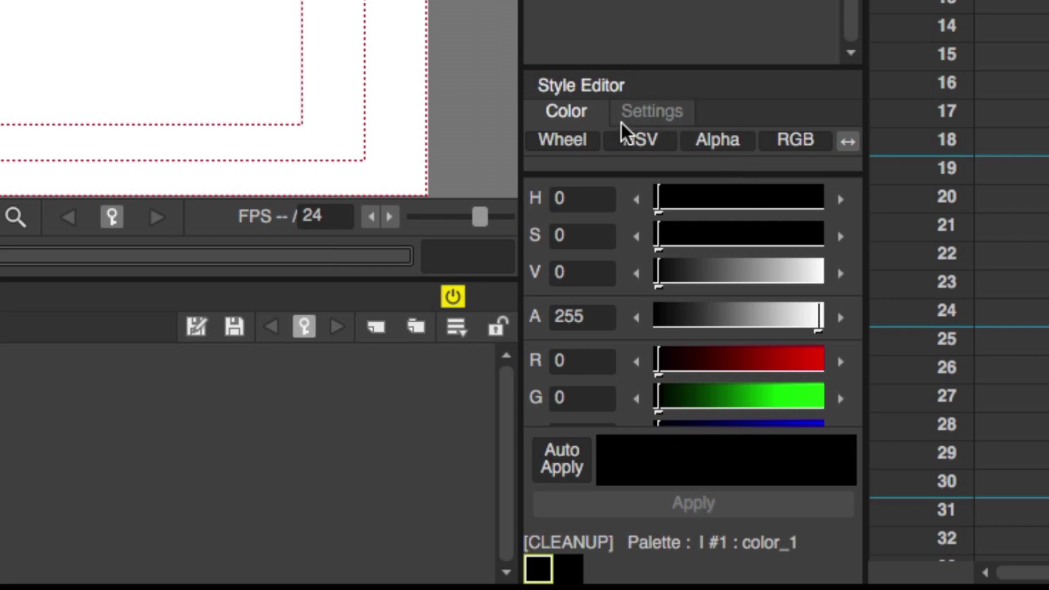
left_click(657, 119)
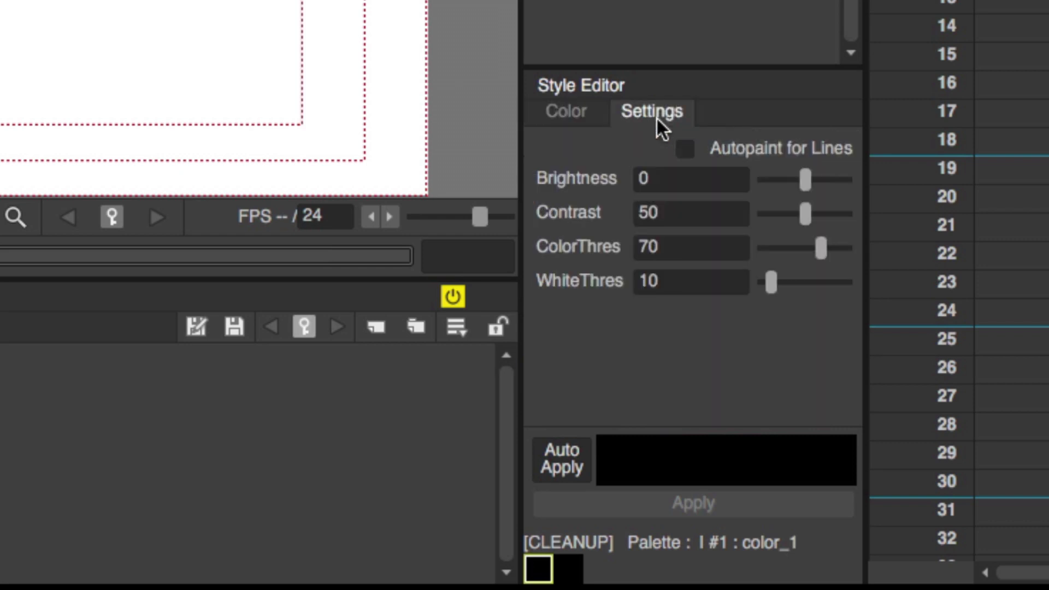
left_click(568, 111)
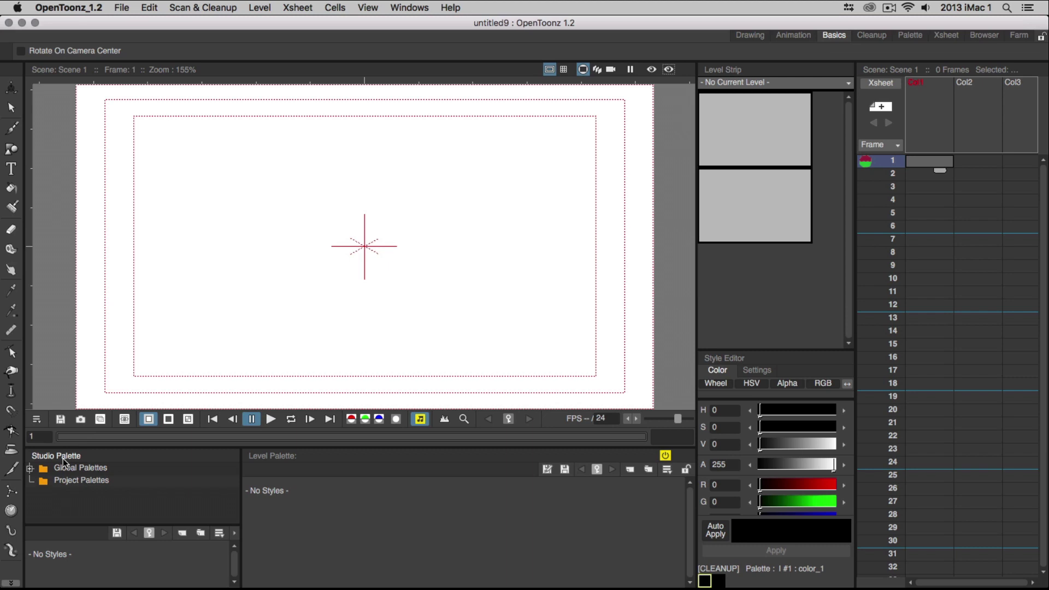
- Switch to the Drawing room and open File > New Level, placing the dialog over the viewer
left_click(750, 36)
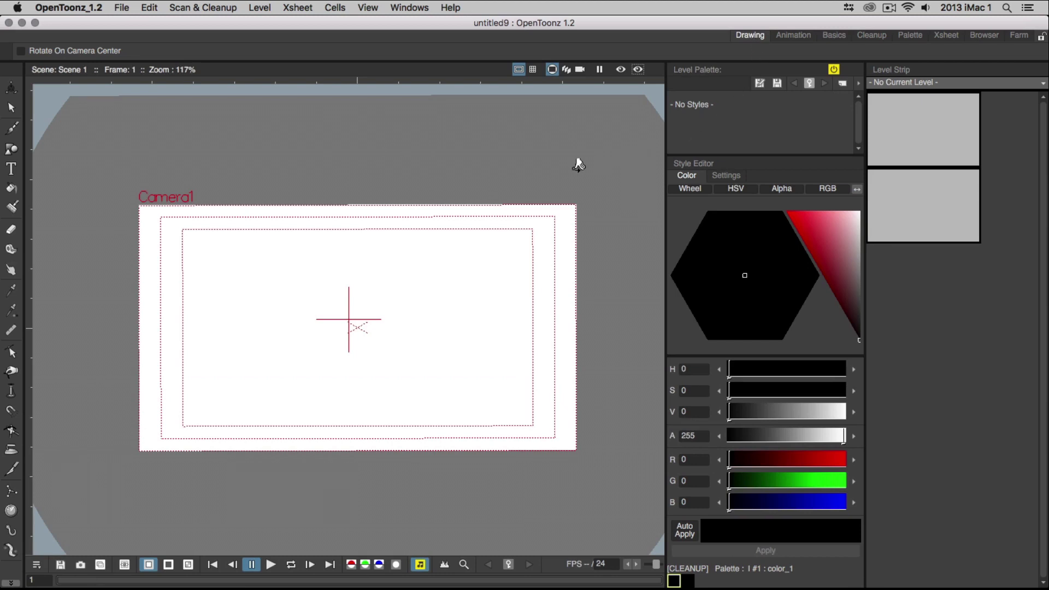
left_click(121, 9)
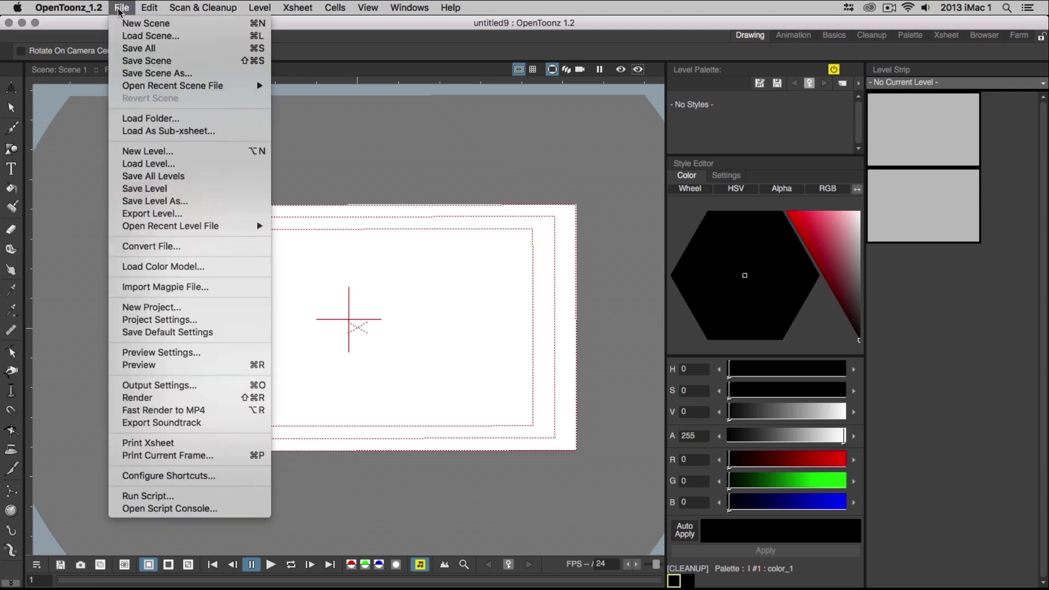
left_click(172, 150)
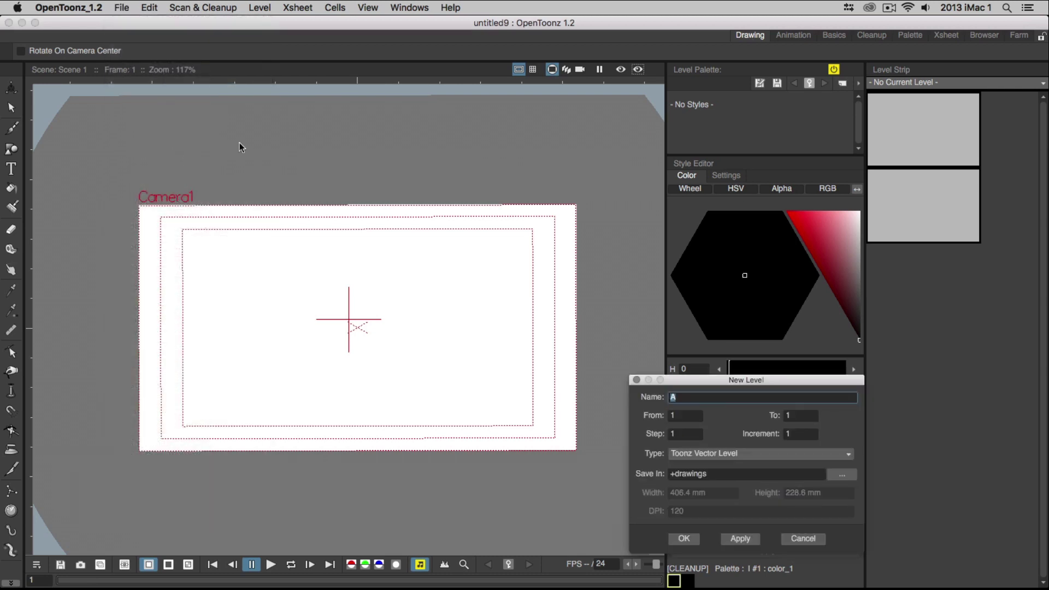
left_click_drag(738, 381, 431, 206)
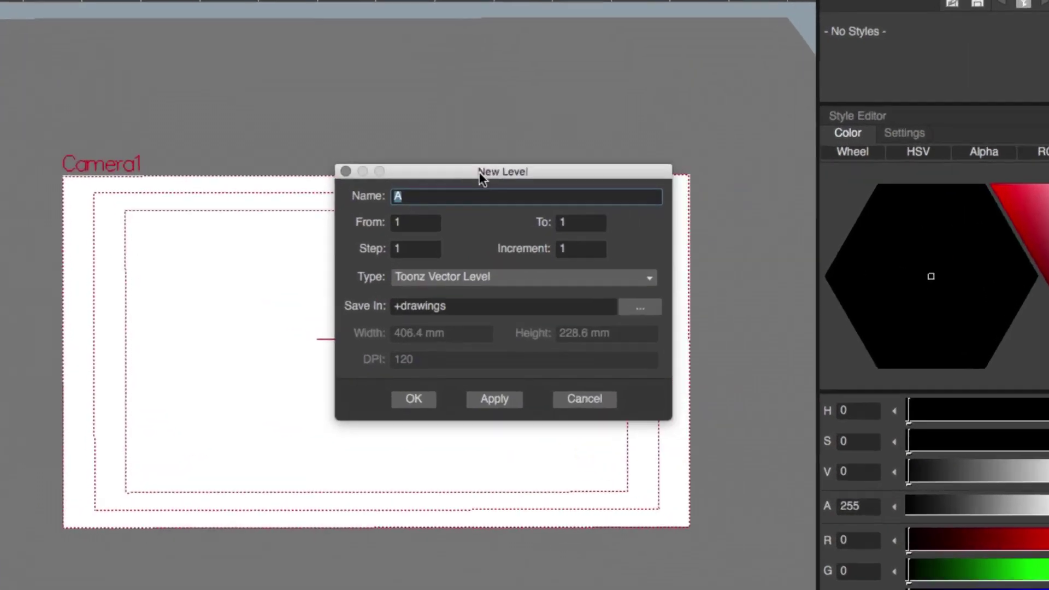
left_click_drag(479, 174, 463, 192)
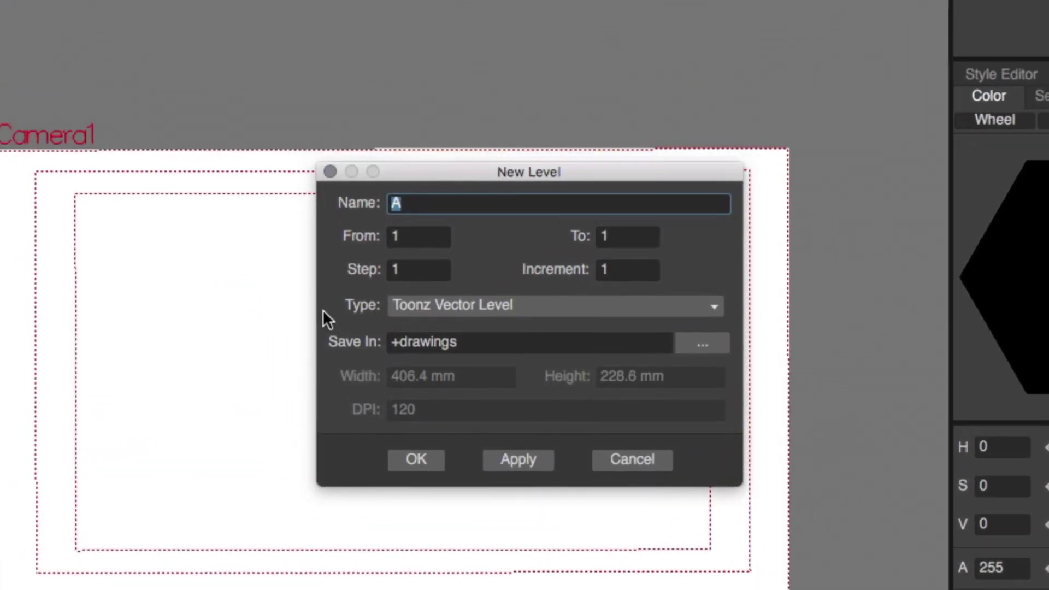
- Set the new level A's type to Toonz Raster Level and create it
left_click(712, 316)
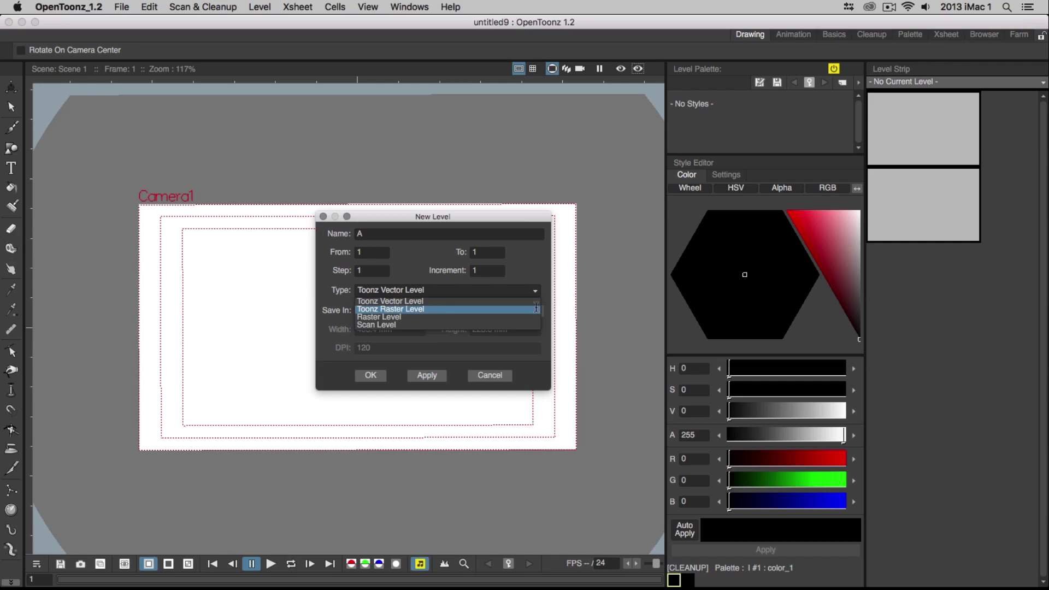
left_click(536, 311)
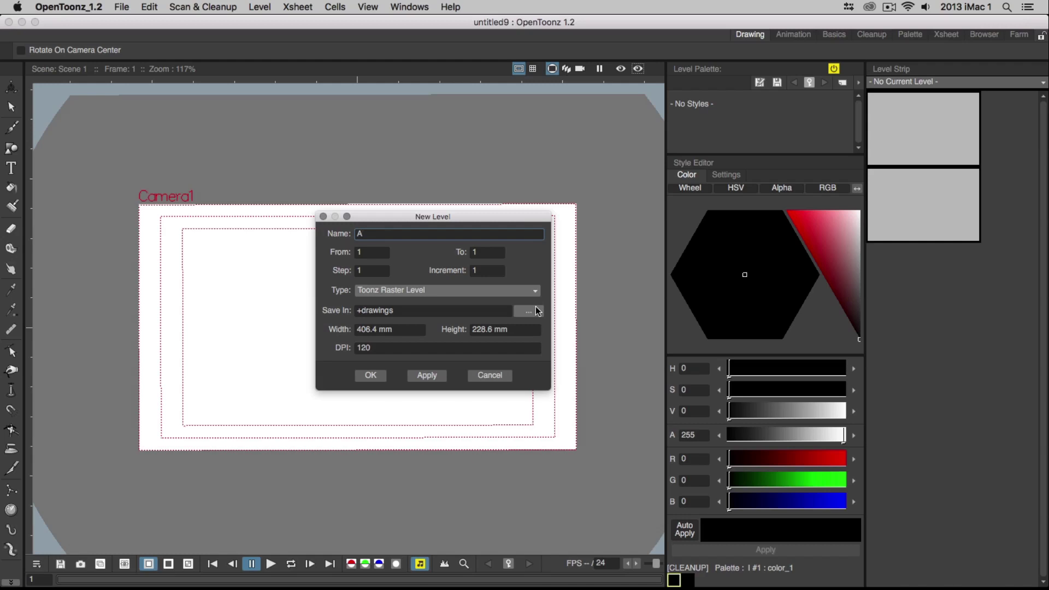
left_click(383, 376)
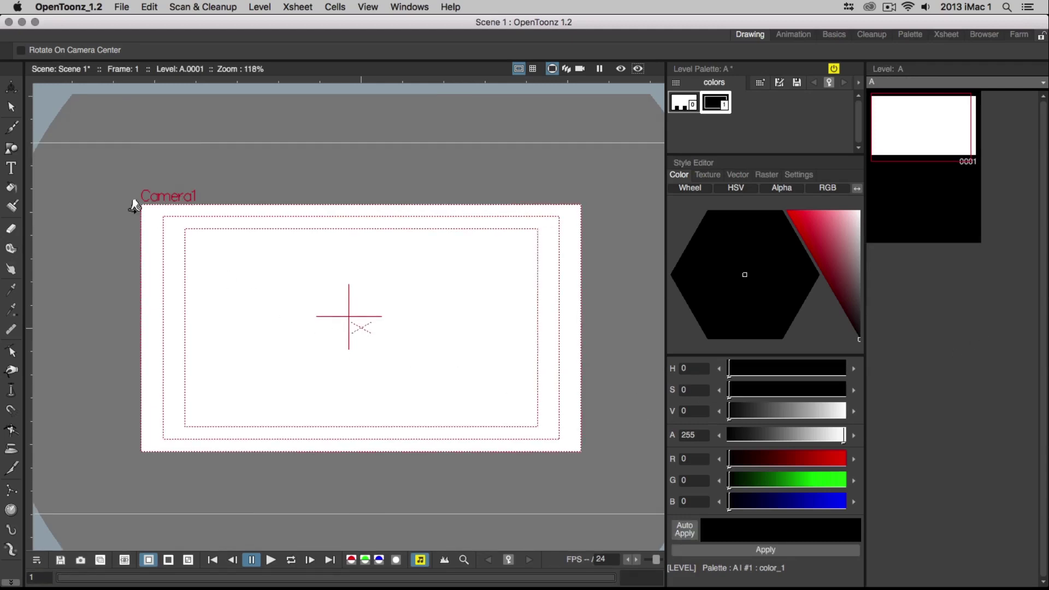
- Draw a black circle near the top-left of the camera frame with the Brush tool
left_click(12, 129)
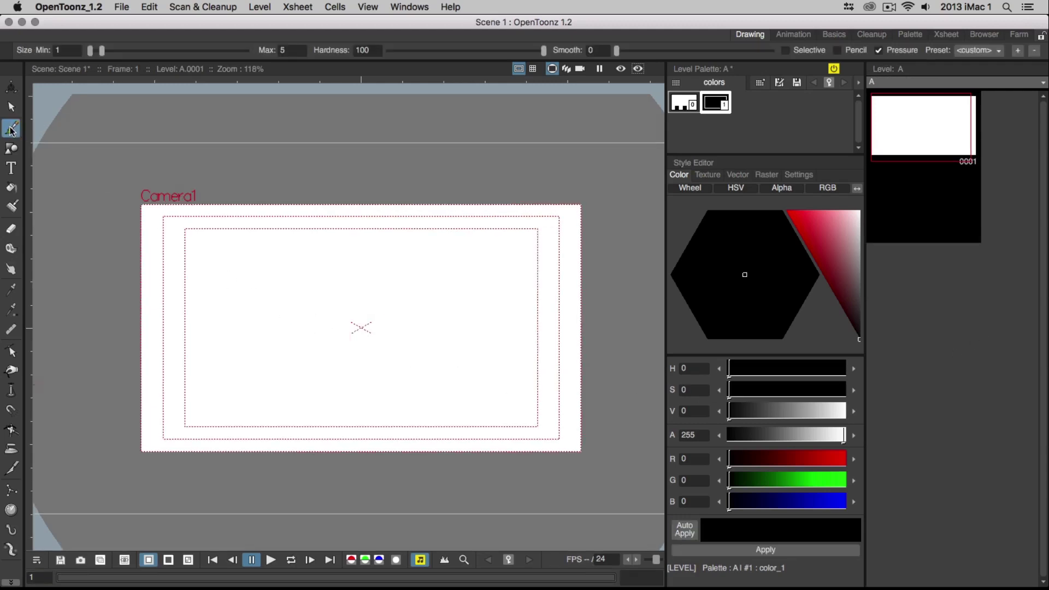
left_click(223, 341)
left_click(773, 550)
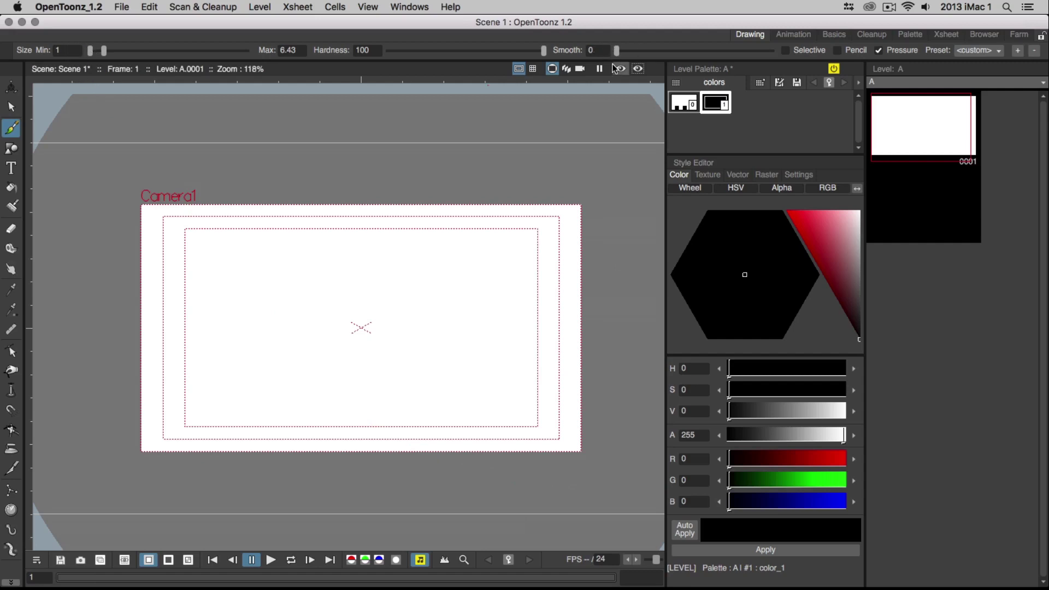
left_click(879, 51)
mouse_move(186, 232)
left_mouse_down()
mouse_move(173, 236)
mouse_move(202, 225)
mouse_move(175, 229)
left_mouse_up()
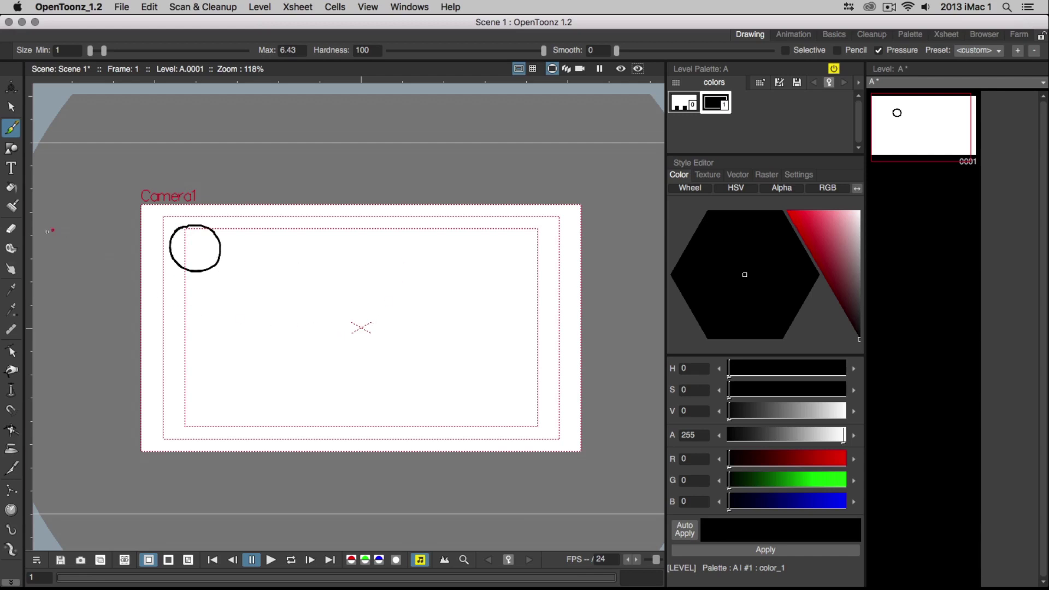
- Wipe the circle with a size-30 Eraser, return to the Brush and save Scene 1
left_click(11, 229)
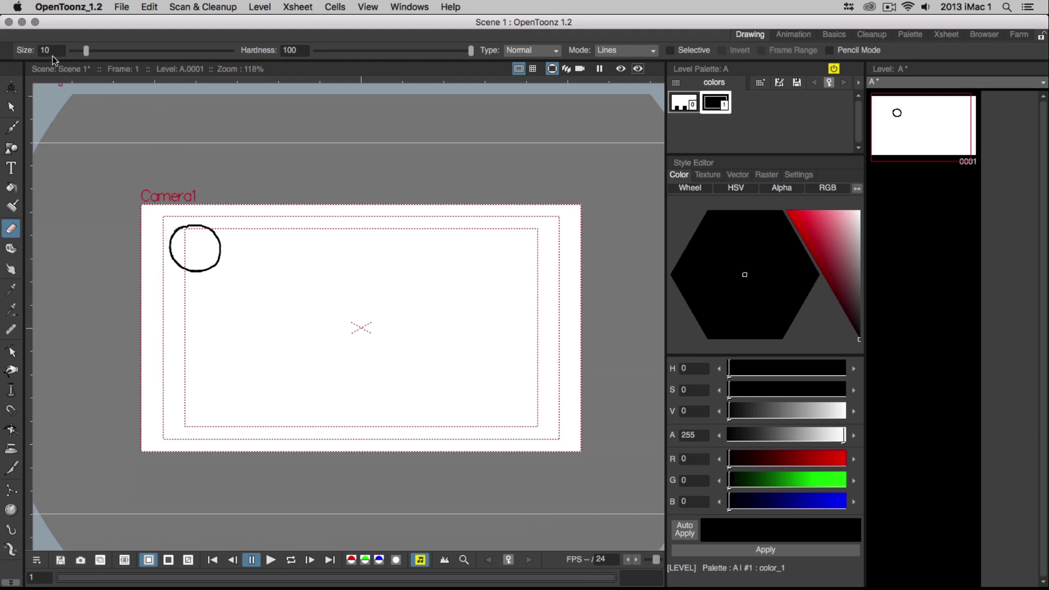
left_click_drag(87, 51, 121, 51)
mouse_move(178, 233)
left_mouse_down()
mouse_move(189, 273)
mouse_move(205, 270)
mouse_move(195, 223)
mouse_move(215, 230)
mouse_move(203, 240)
mouse_move(171, 235)
mouse_move(202, 265)
mouse_move(200, 241)
left_mouse_up()
key("b")
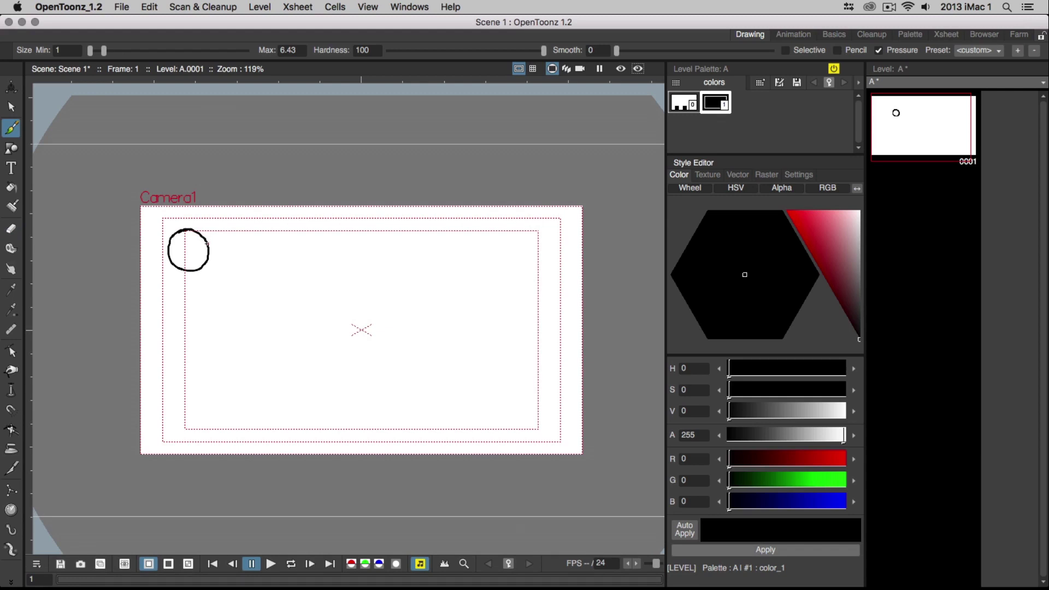
key("ctrl+s")
key("ctrl+z")
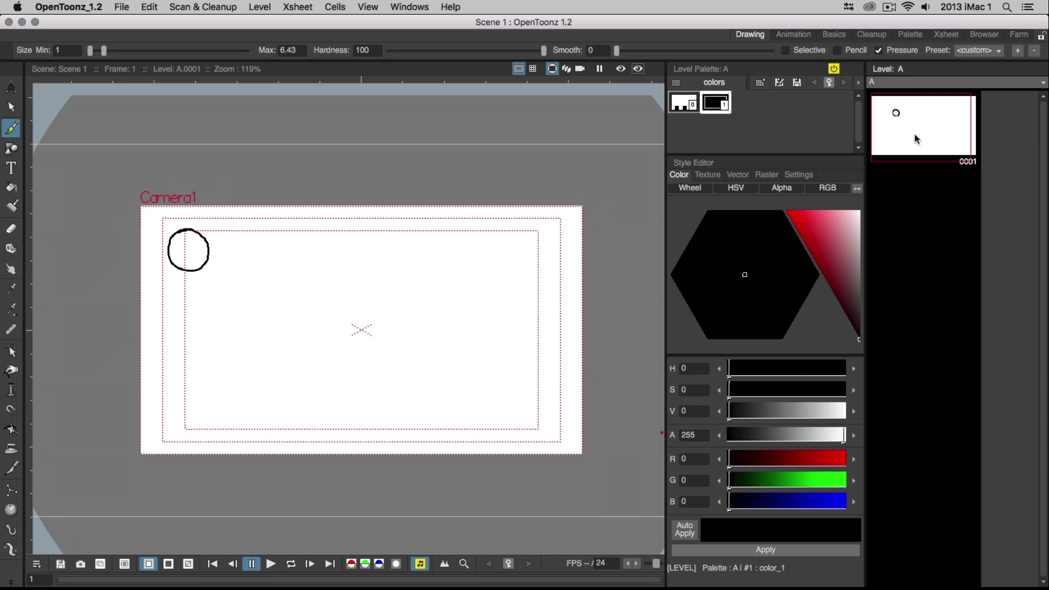
- Add a blank frame 0002 after the circle frame, with onion skin showing frame 0001
right_click(912, 154)
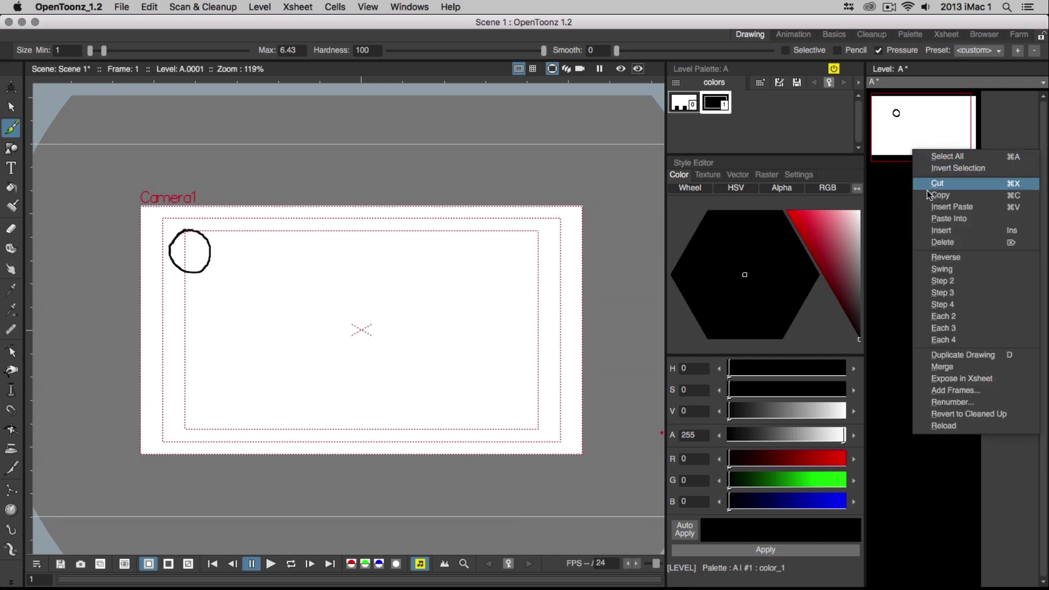
left_click(928, 208)
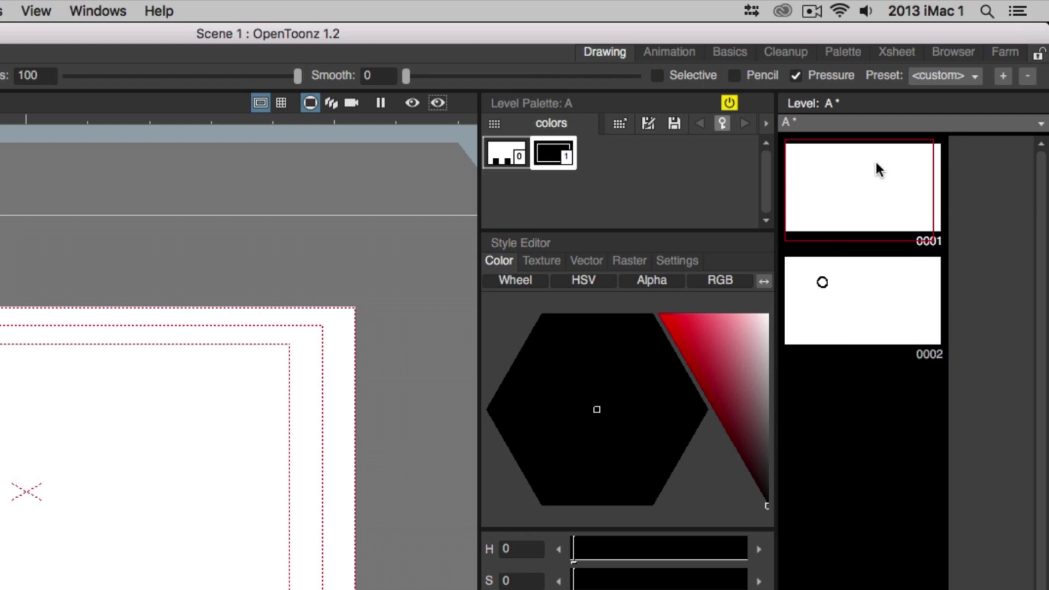
left_click(870, 283, "shift")
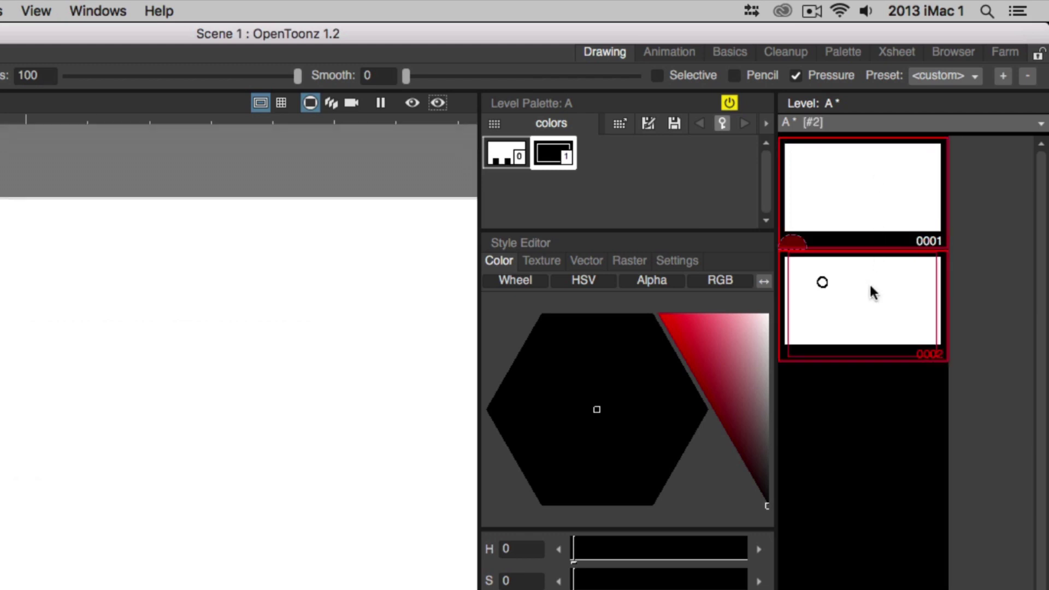
right_click(856, 213)
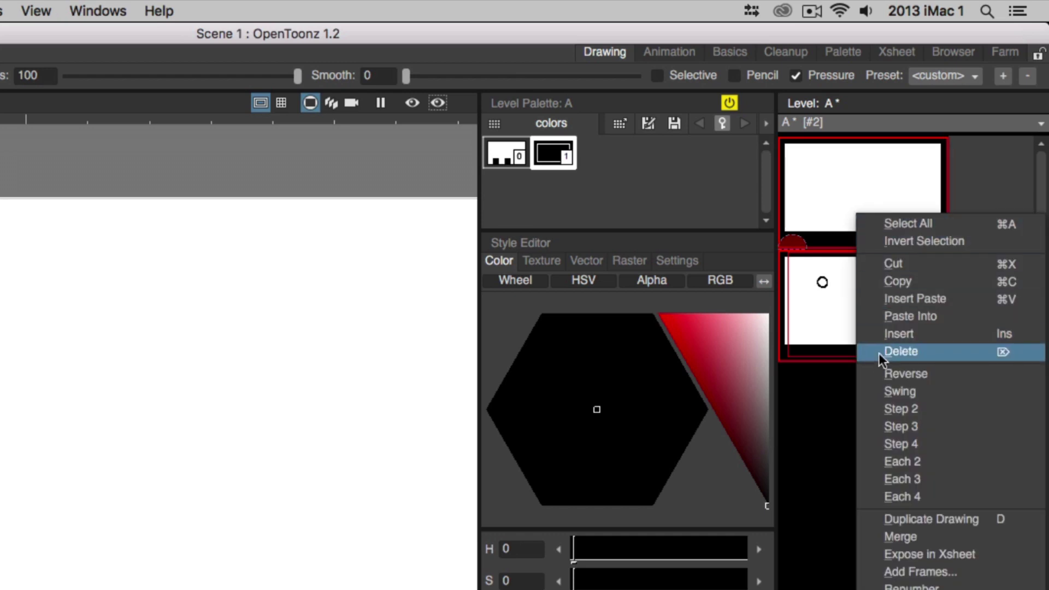
left_click(881, 376)
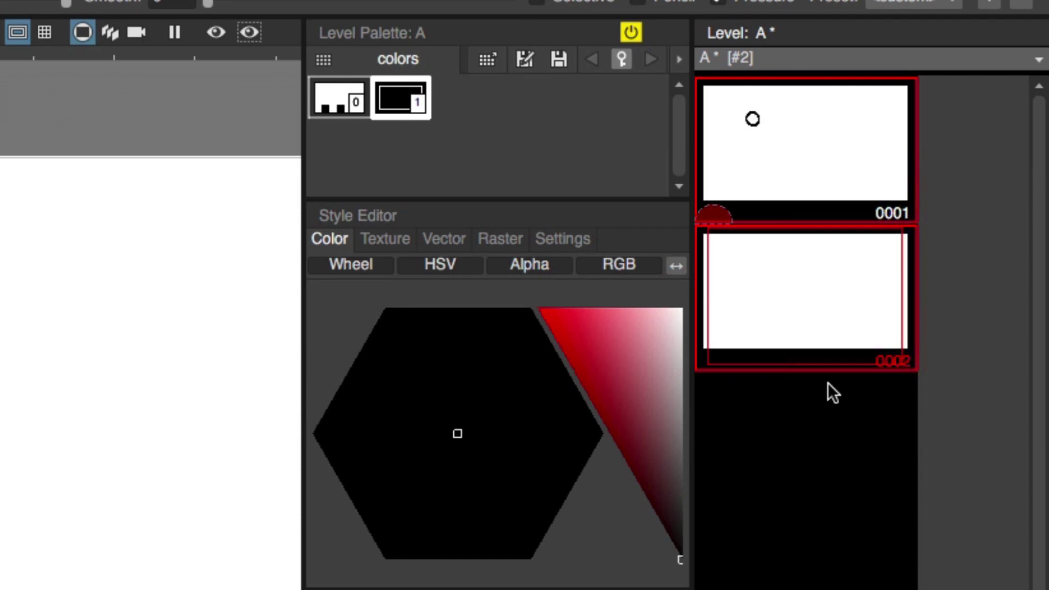
left_click(794, 276)
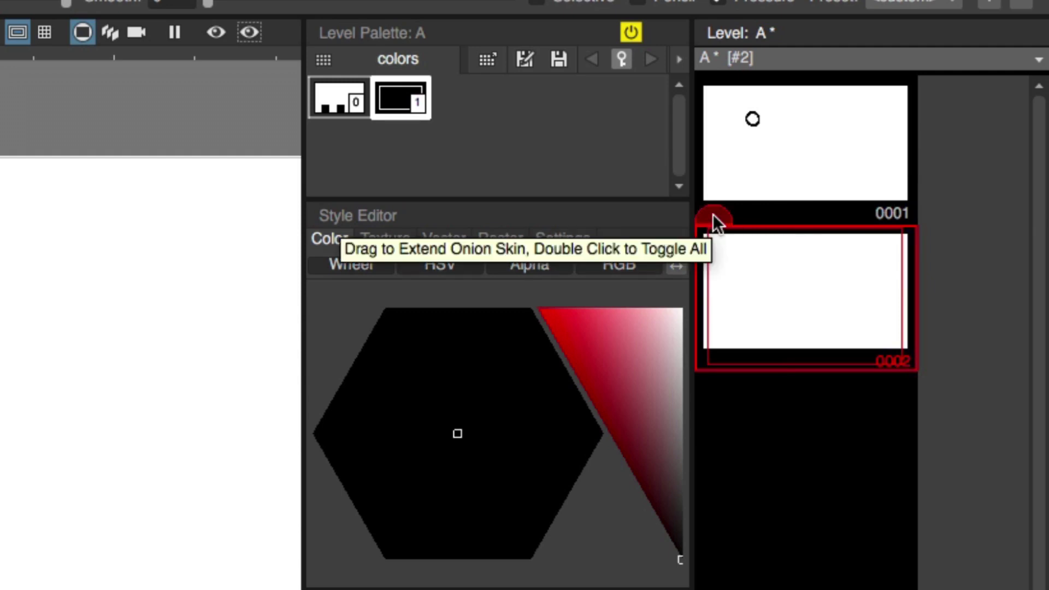
left_click_drag(713, 214, 714, 191)
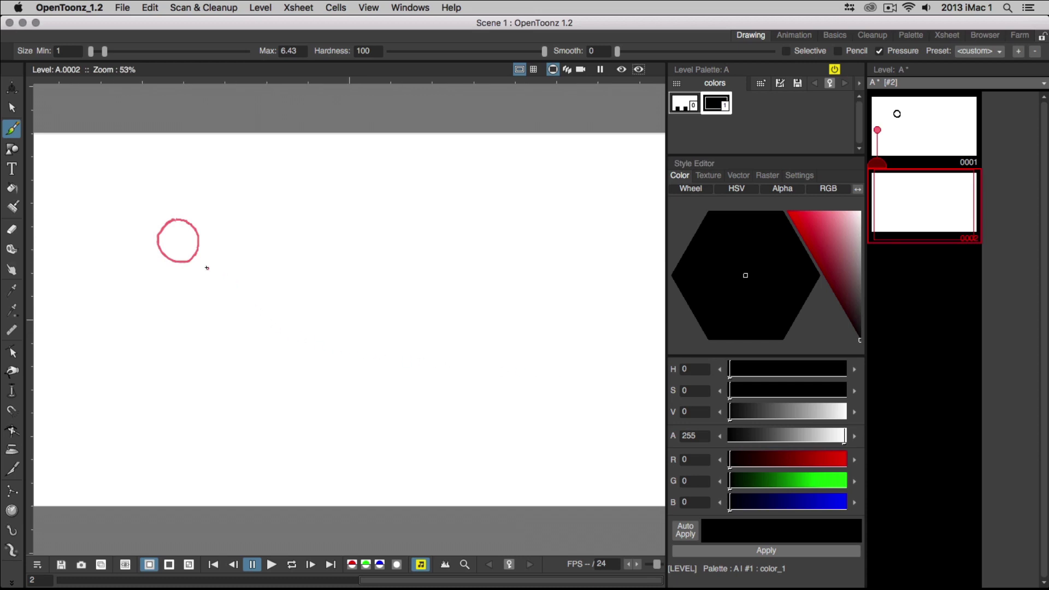
- Draw the ball slightly lower-right on frame 0002, then turn off frame 0001's onion skin
mouse_move(214, 253)
left_mouse_down()
mouse_move(189, 251)
mouse_move(187, 280)
mouse_move(223, 276)
mouse_move(211, 248)
left_mouse_up()
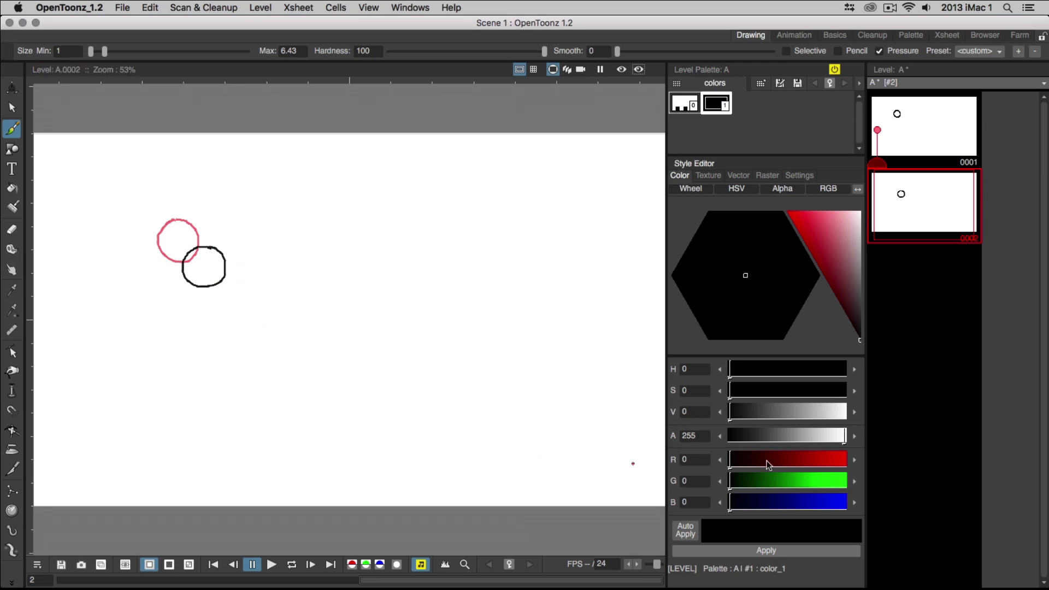
left_click(878, 130)
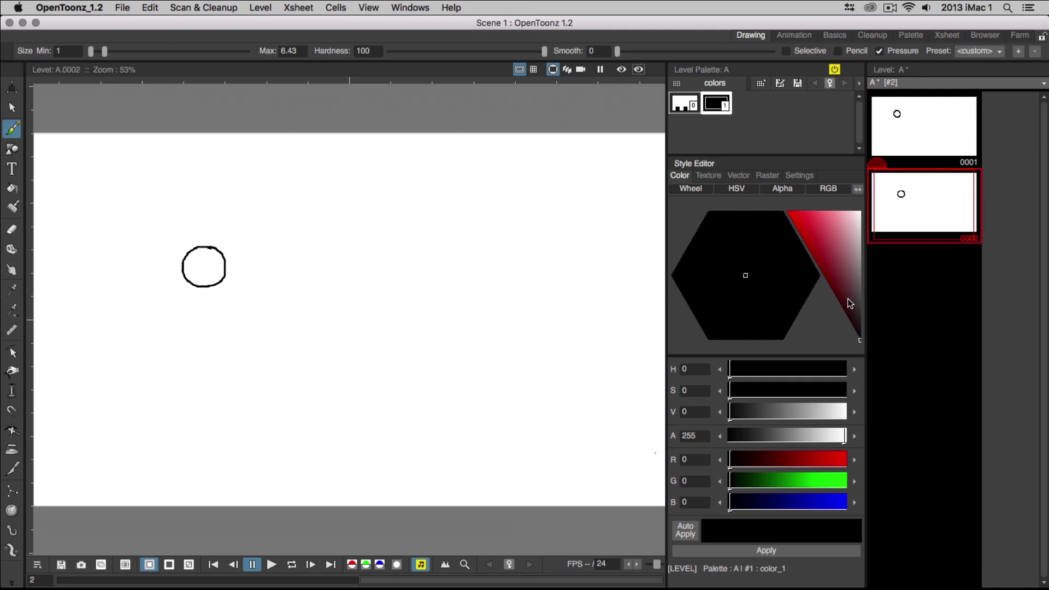
- Change the ball outline style to a dark red (R188, G63, B54) and apply it
left_click(824, 247)
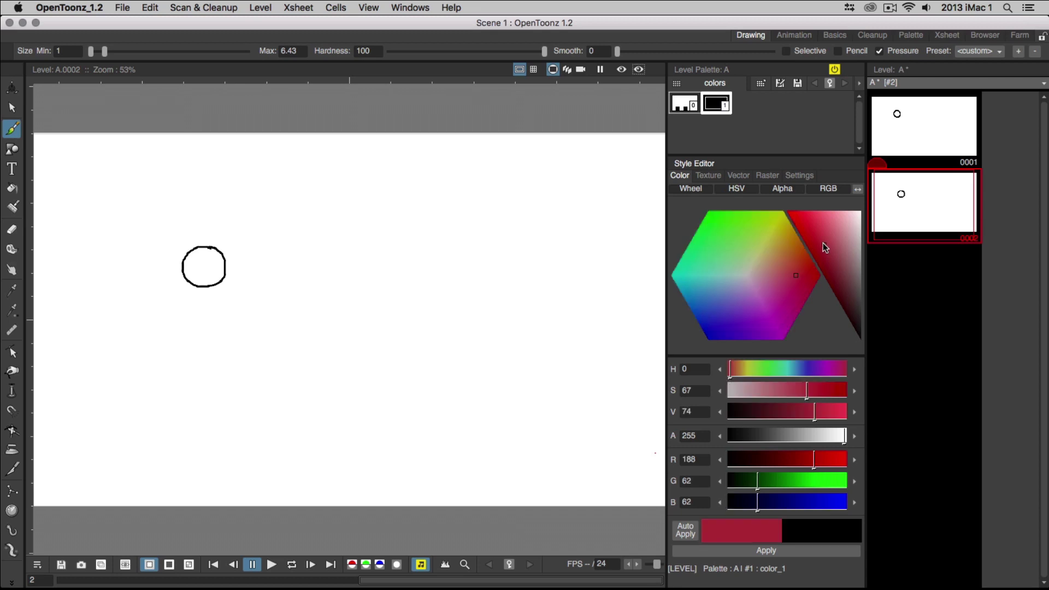
mouse_move(792, 277)
left_mouse_down()
mouse_move(765, 270)
mouse_move(761, 291)
mouse_move(743, 280)
mouse_move(764, 264)
mouse_move(803, 287)
mouse_move(798, 275)
left_mouse_up()
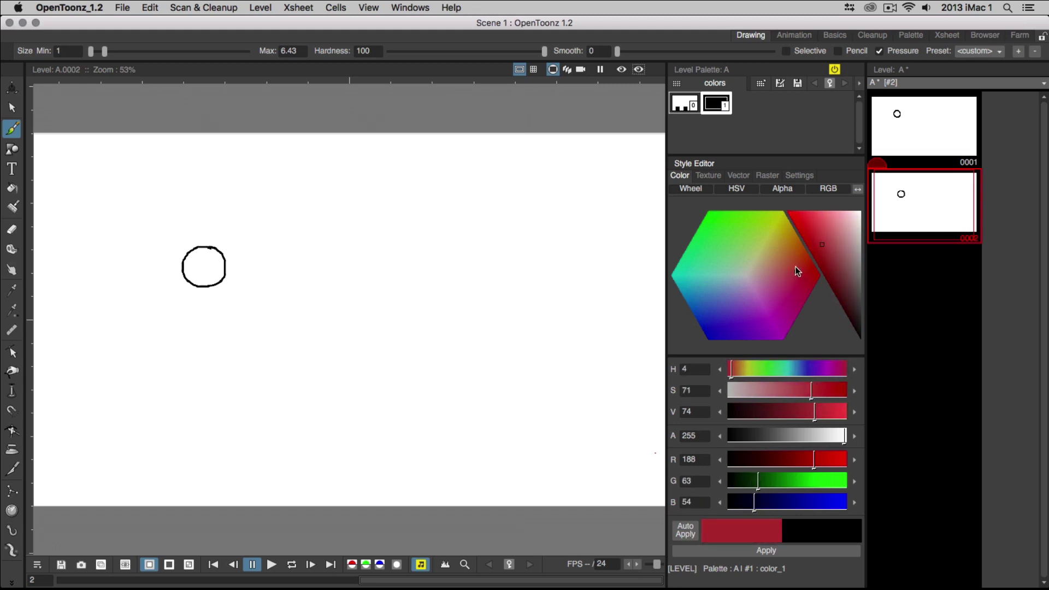
left_click(765, 551)
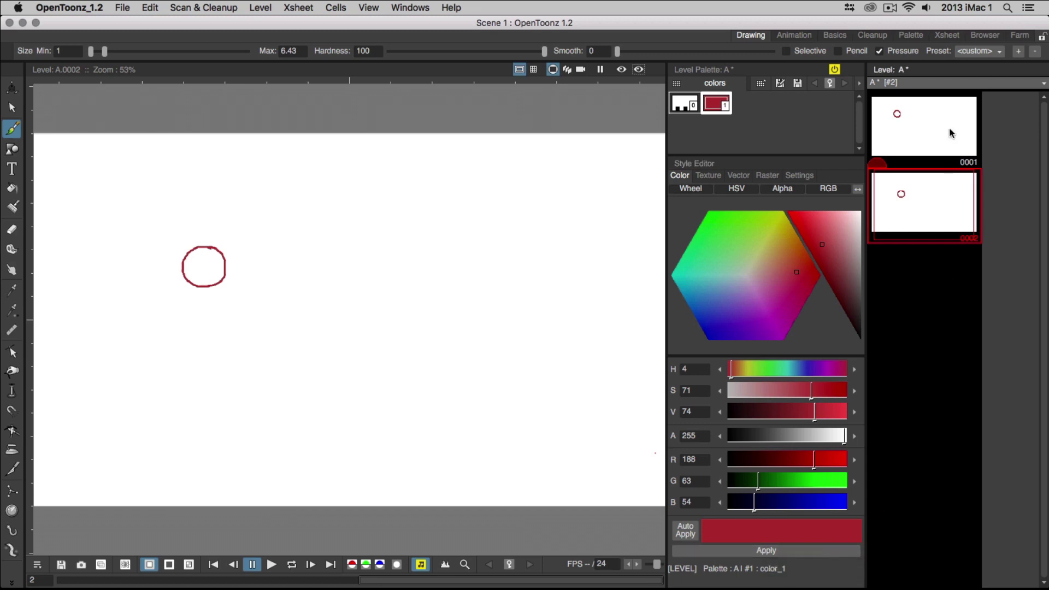
- Flip back and forth between frames 1 and 2 to compare the red balls, ending on frame 2
left_click(921, 133)
left_click(927, 211)
left_click(926, 131)
left_click(924, 210)
key("Up")
key("Down")
key("Up")
key("Down")
key("Up")
key("Down")
key("Up")
key("Down")
key("Up")
key("Down")
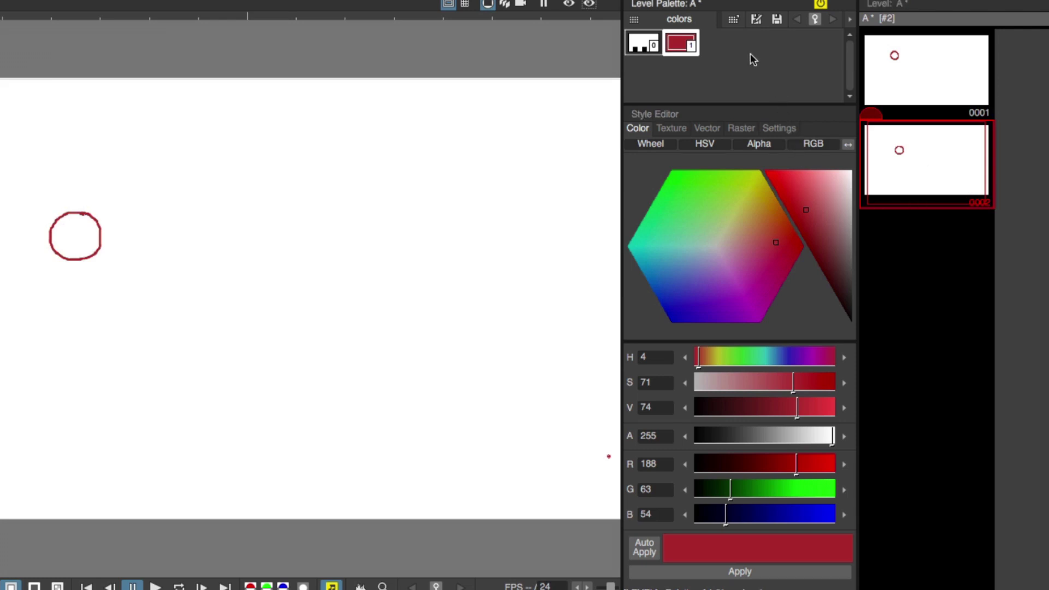
- Add a trial blue palette style, draw a blue circle, then undo it all
right_click(712, 48)
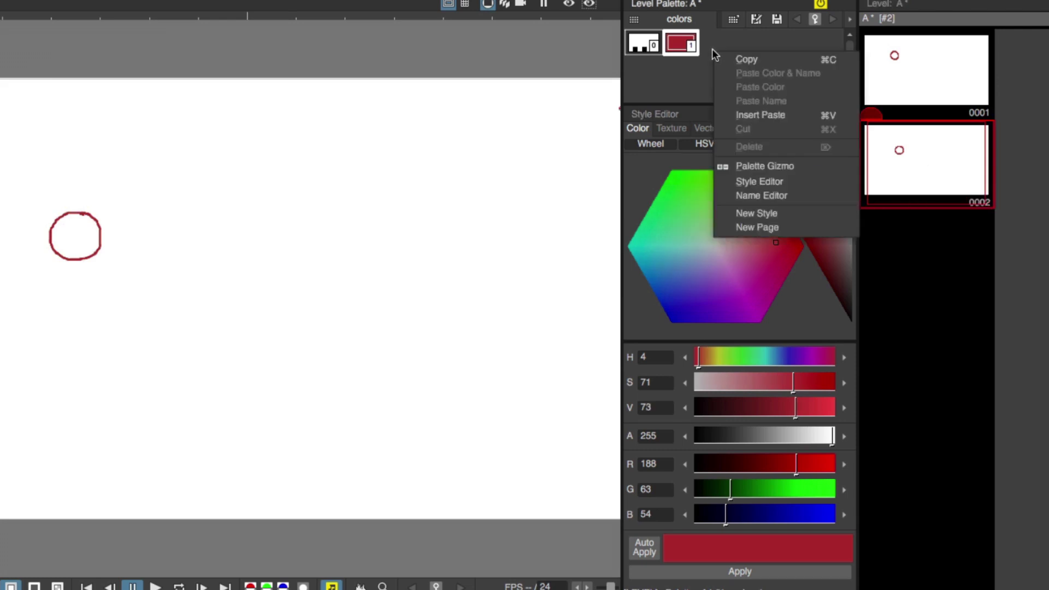
left_click(783, 217)
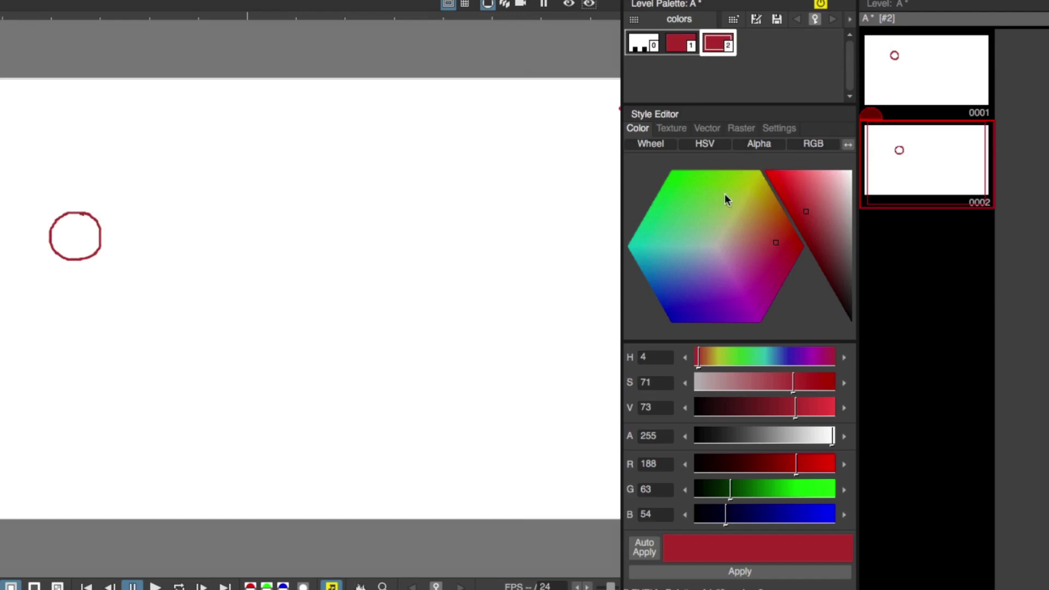
mouse_move(772, 250)
left_mouse_down()
mouse_move(720, 285)
mouse_move(678, 257)
mouse_move(670, 281)
mouse_move(693, 298)
mouse_move(675, 273)
mouse_move(672, 297)
left_mouse_up()
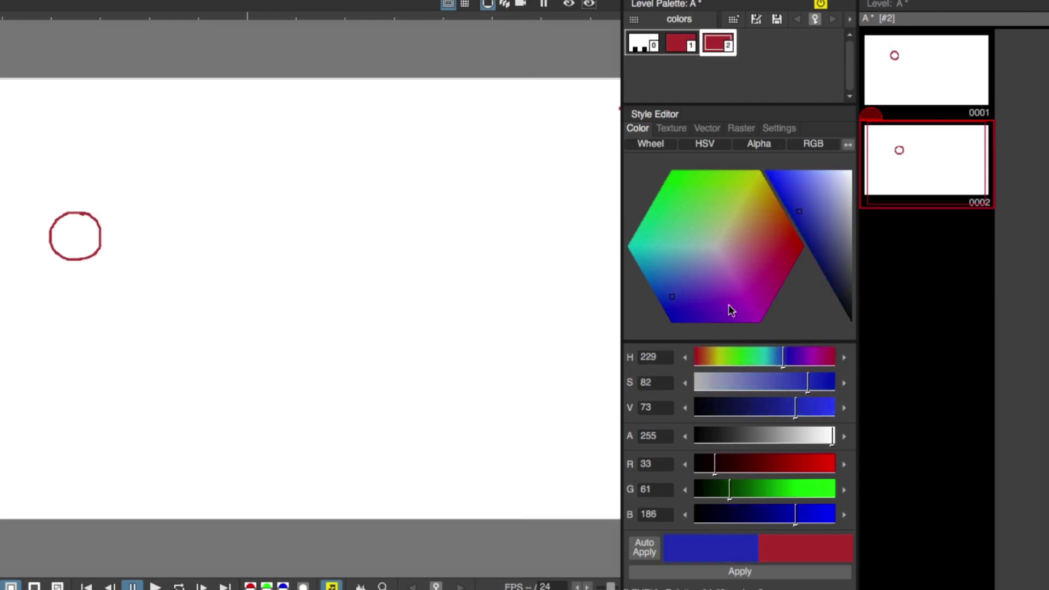
left_click(743, 570)
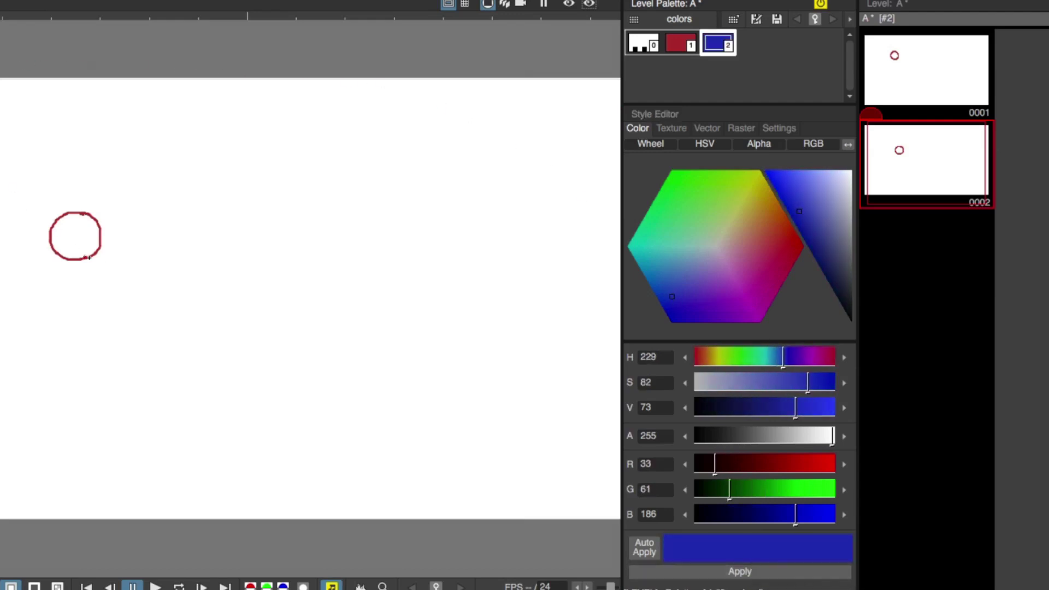
mouse_move(107, 238)
left_mouse_down()
mouse_move(84, 267)
mouse_move(128, 249)
mouse_move(100, 244)
left_mouse_up()
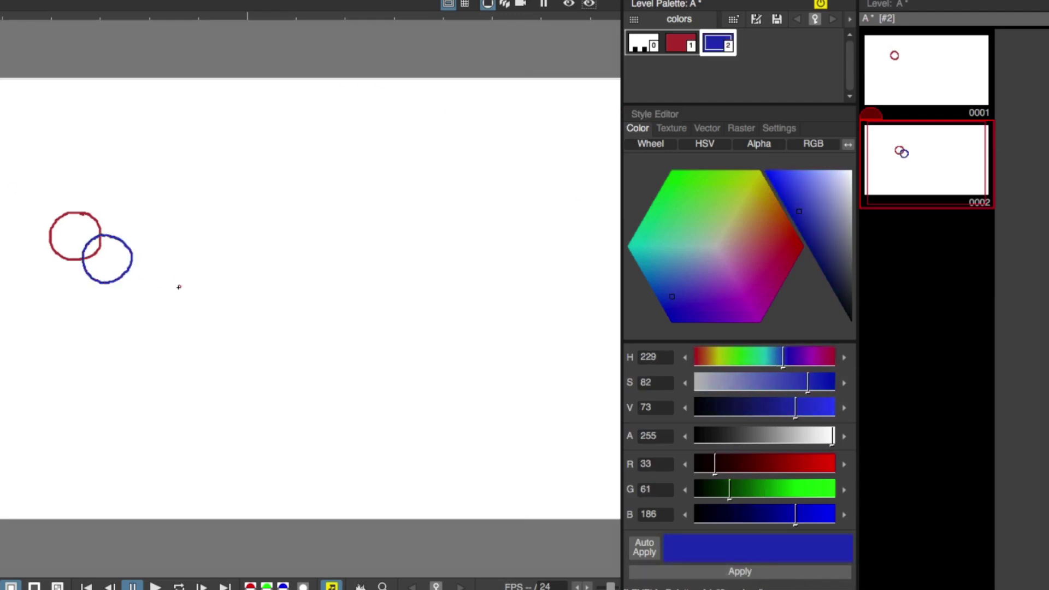
key("ctrl+z")
key("ctrl+z")
key("ctrl+z")
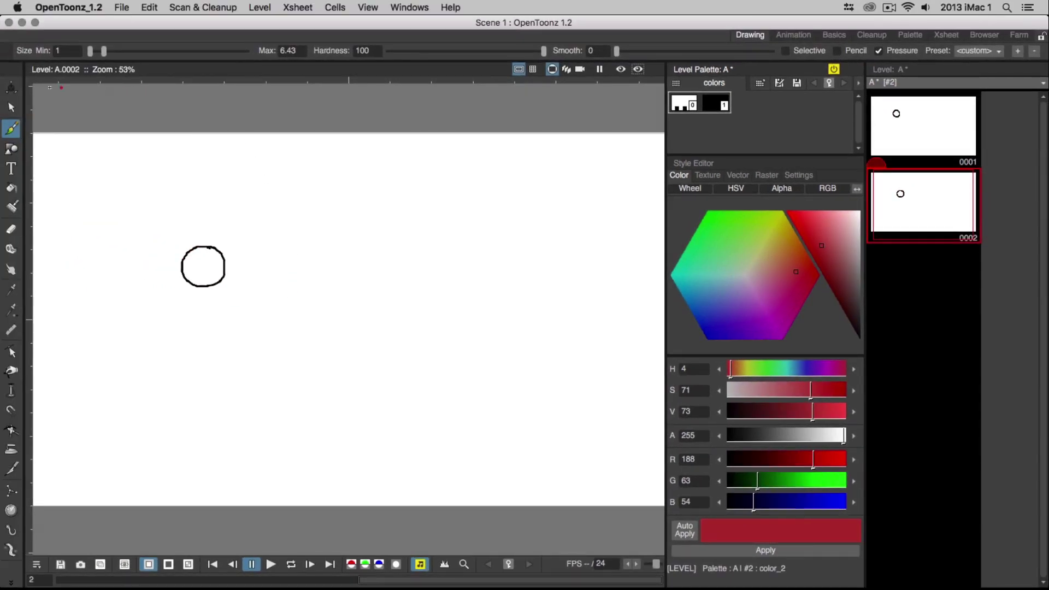
- Box-select the circle, enlarge it proportionally as a trial, then undo the scaling
left_click(13, 108)
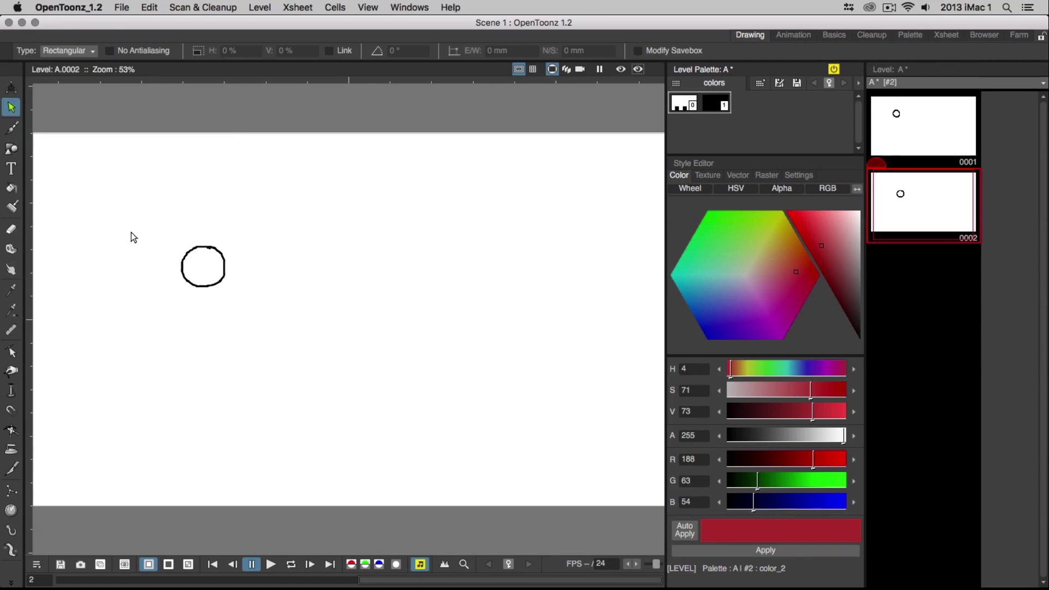
left_click_drag(165, 231, 204, 272)
left_click_drag(244, 305, 246, 306)
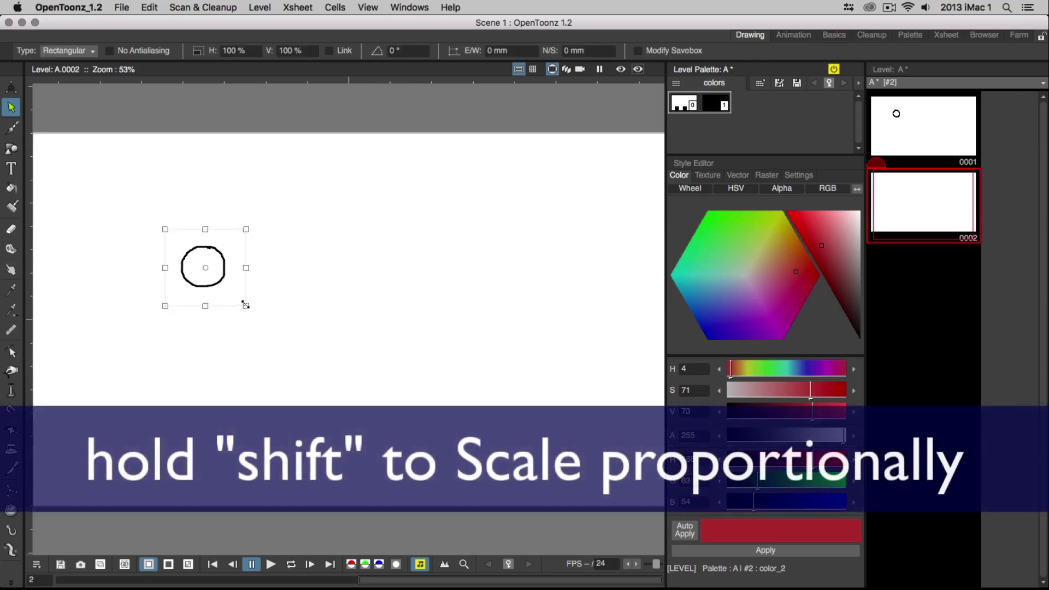
left_click_drag(245, 305, 446, 445)
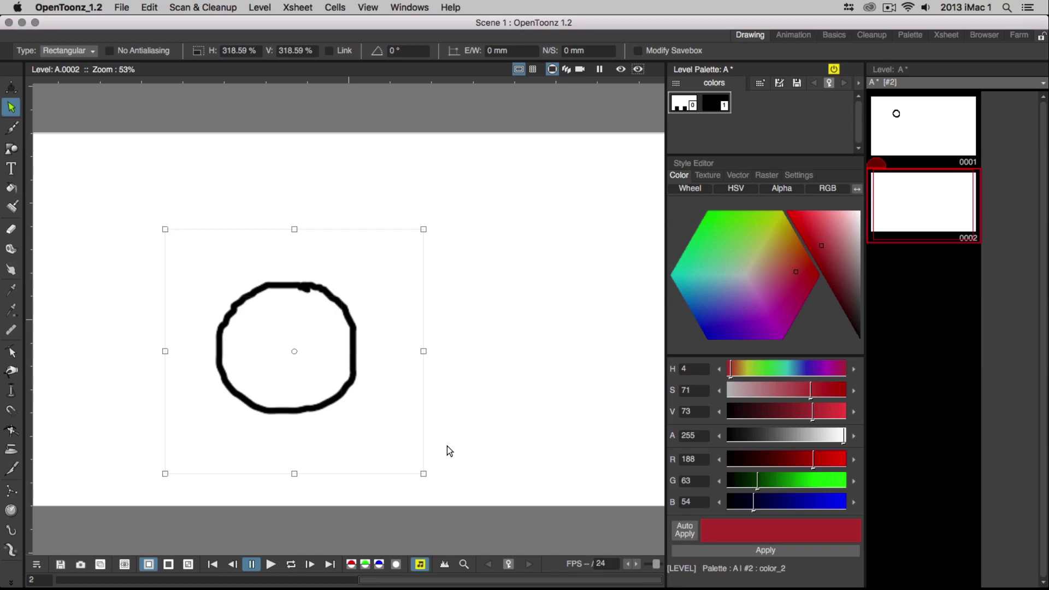
key("super+z")
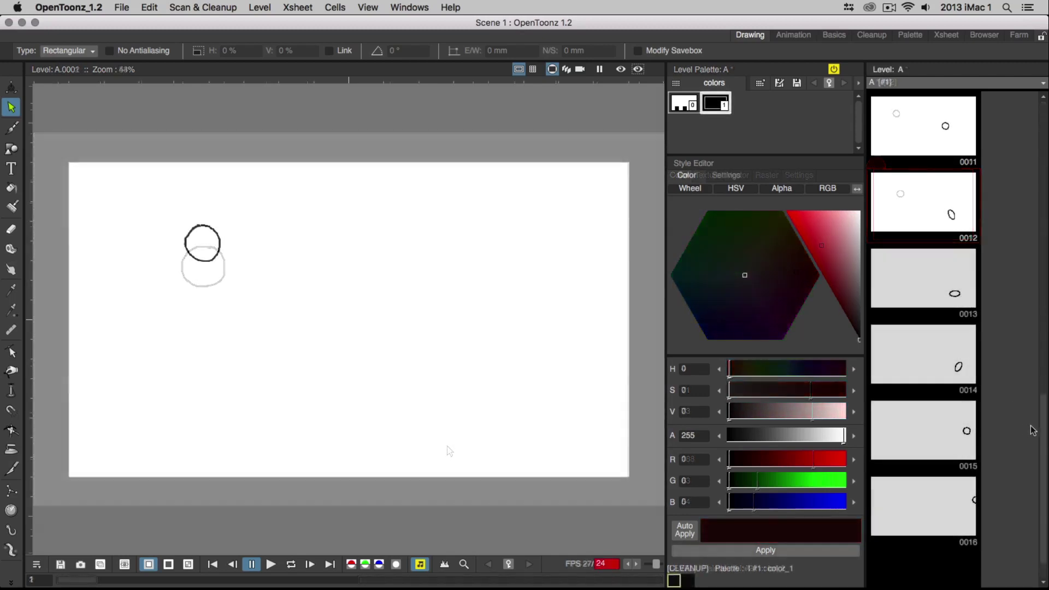
- Scroll through the level strip to review the 16 bouncing-ball drawings
scroll(1033, 426, "up", 5)
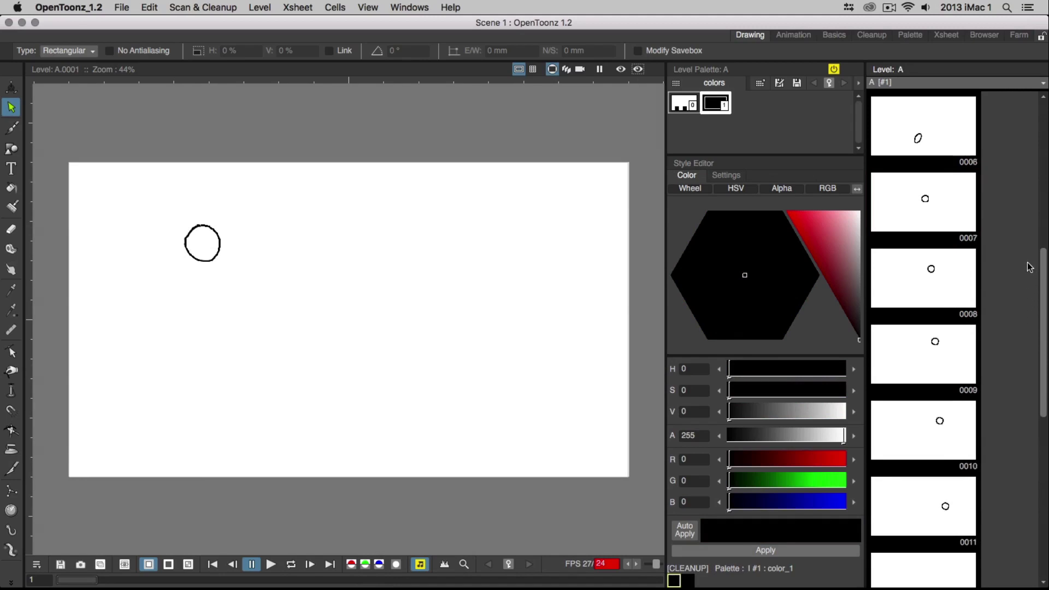
left_click_drag(1030, 267, 1032, 341)
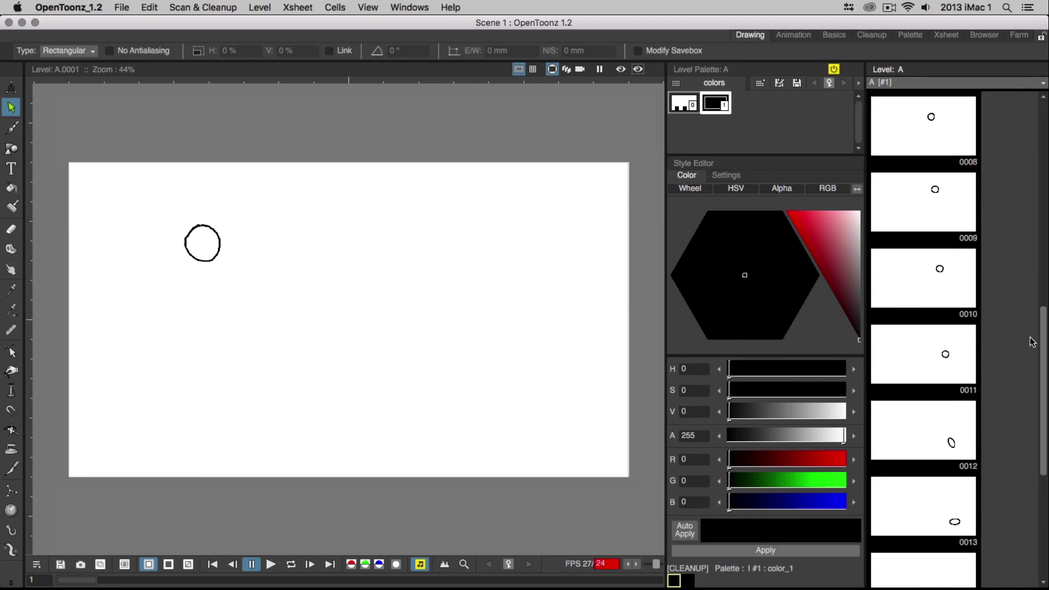
scroll(1032, 341, "down", 3)
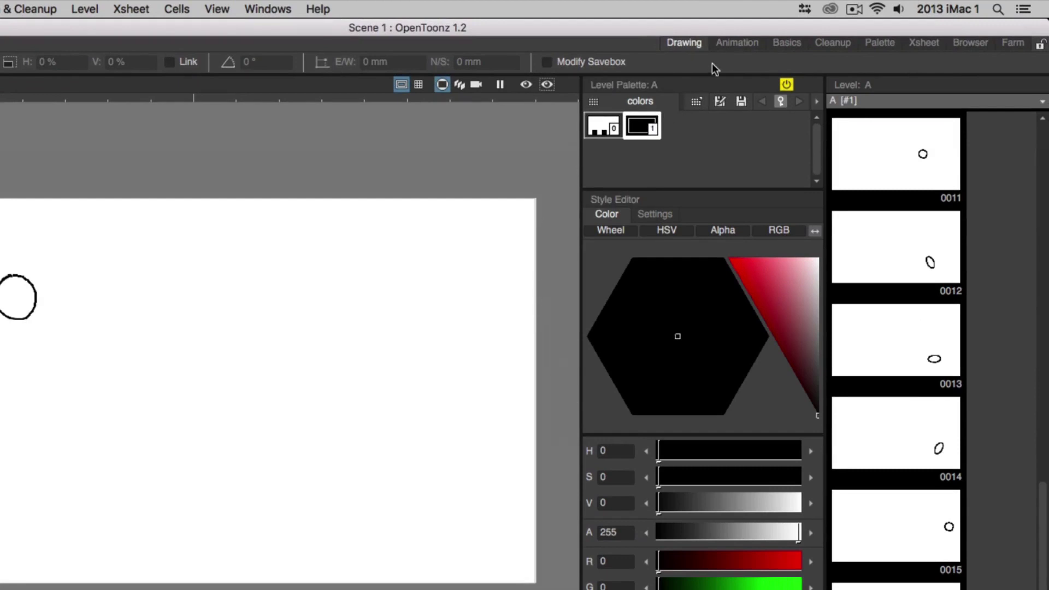
- In the Animation room, drag level drawings 0002–0016 into Col1 below frame 1
left_click(724, 46)
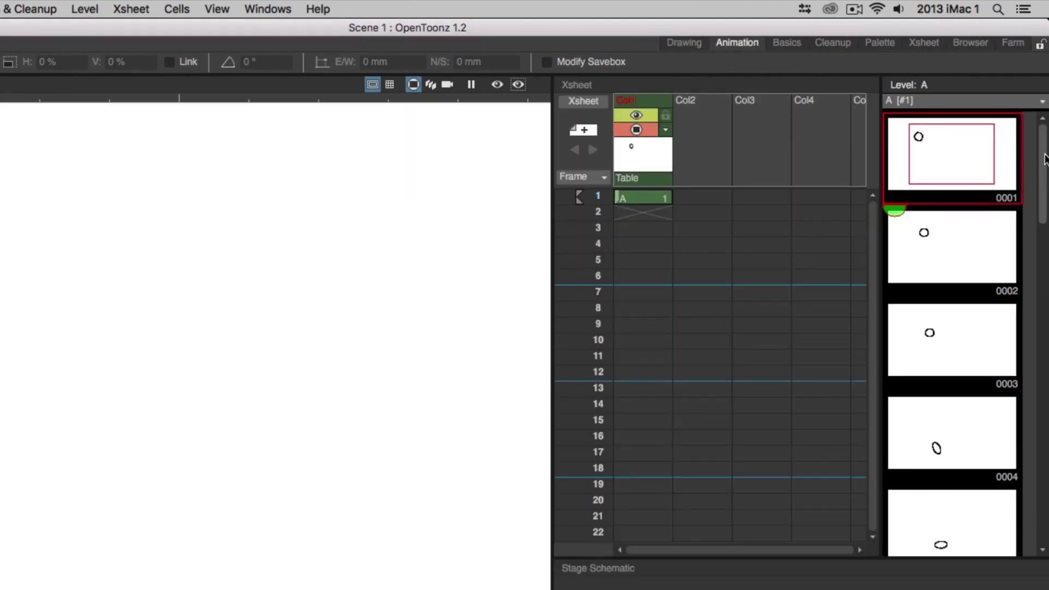
mouse_move(1045, 158)
left_mouse_down()
mouse_move(1046, 475)
mouse_move(1044, 152)
left_mouse_up()
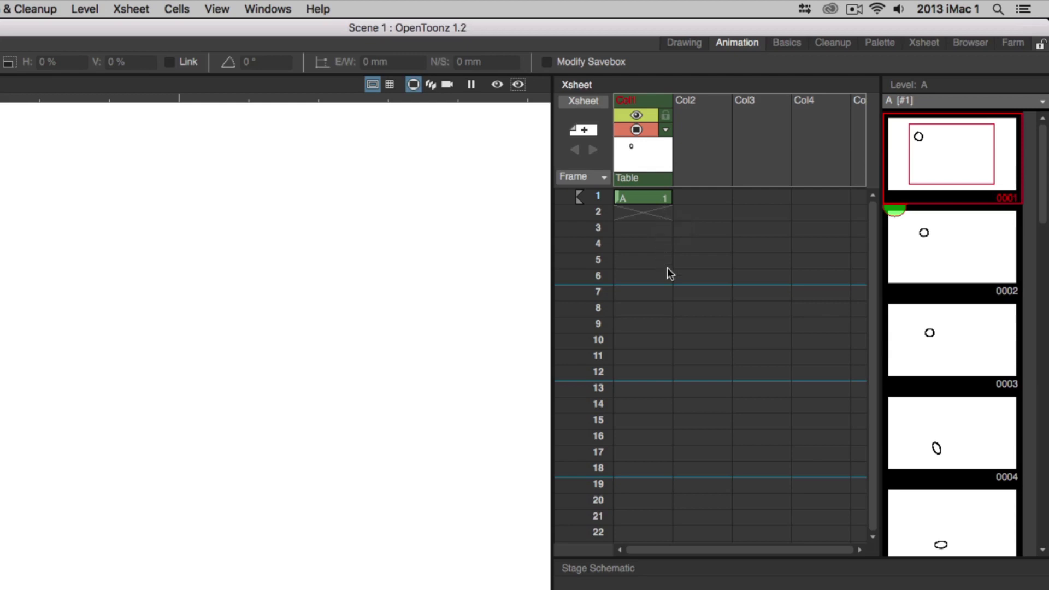
left_click(949, 264)
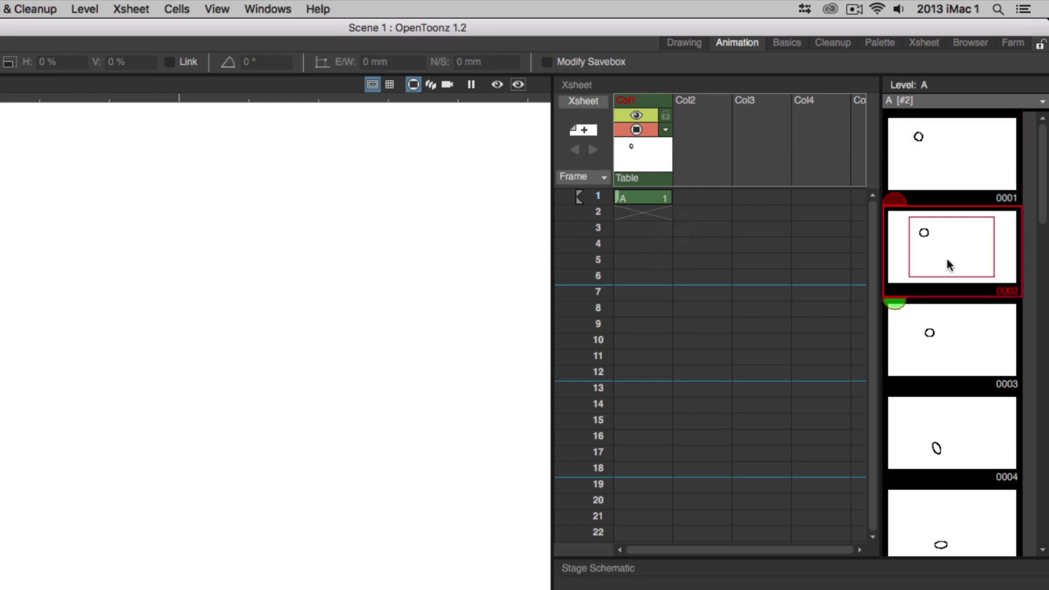
left_click_drag(1043, 223, 1046, 538)
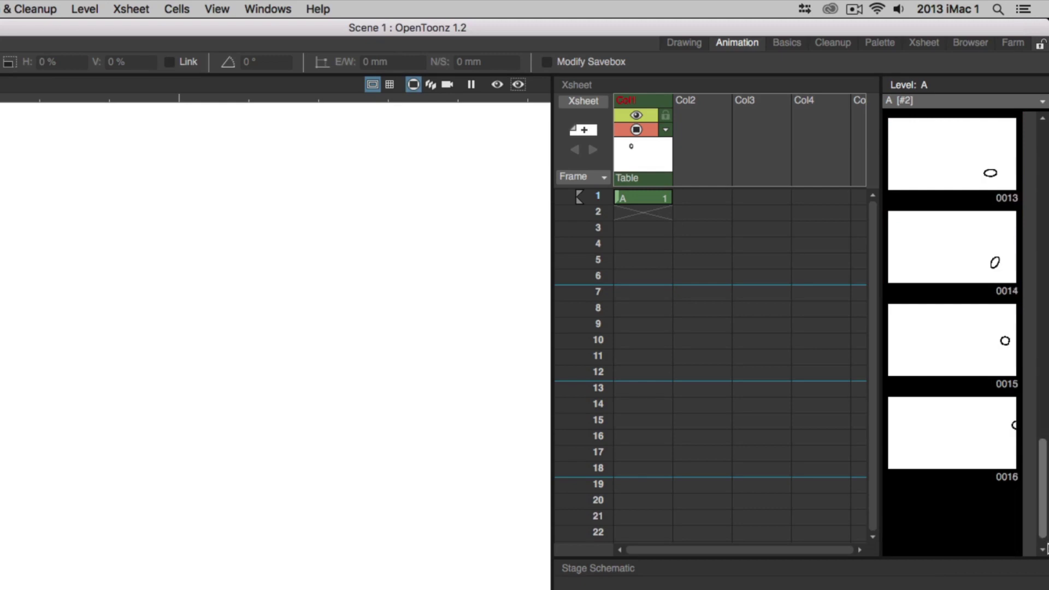
left_click(965, 451, "shift")
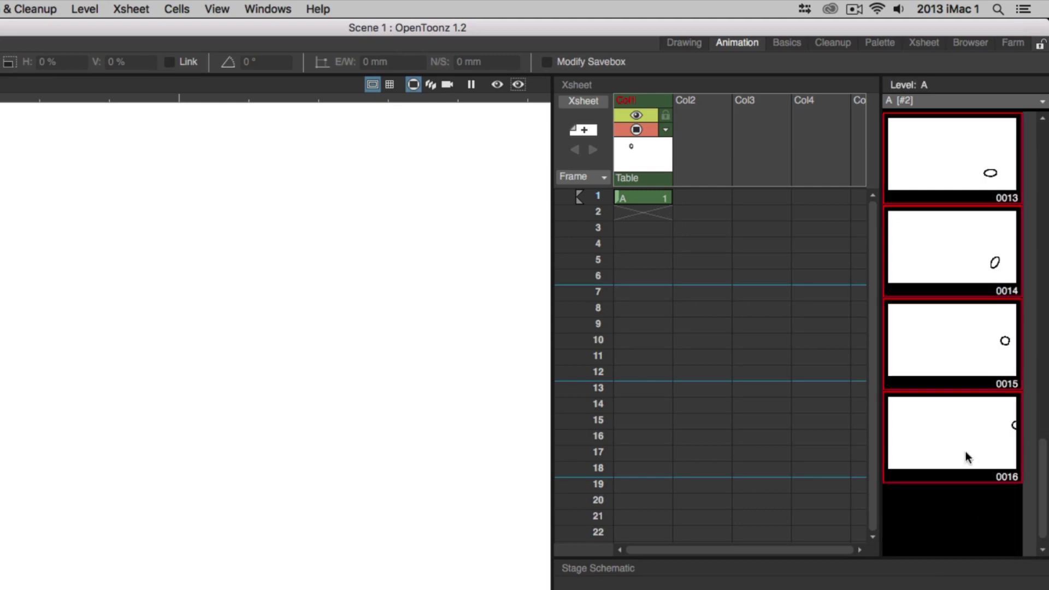
left_click_drag(1042, 492, 1036, 165)
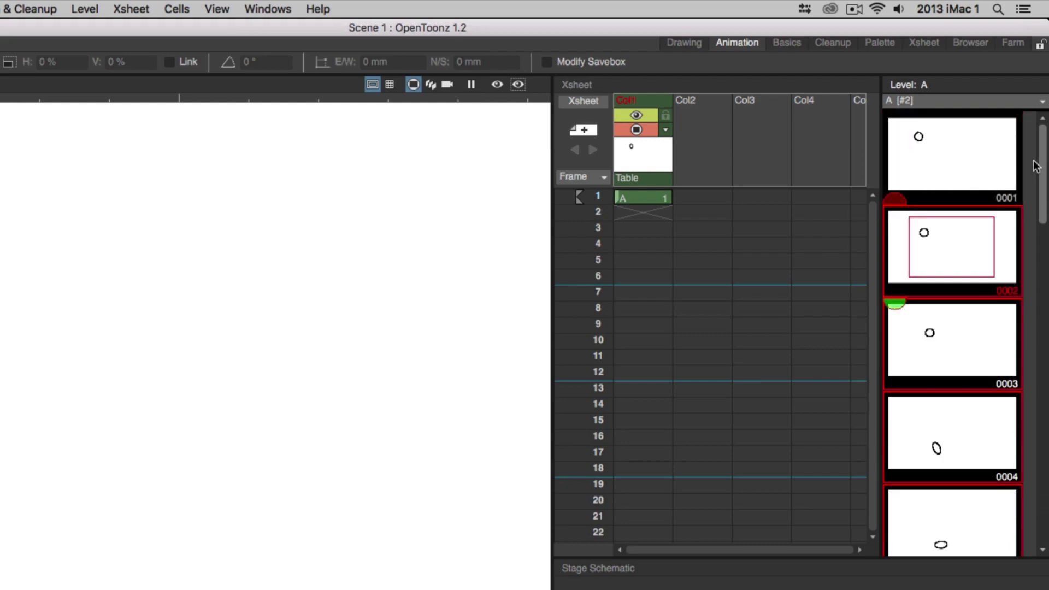
left_click_drag(948, 250, 646, 220)
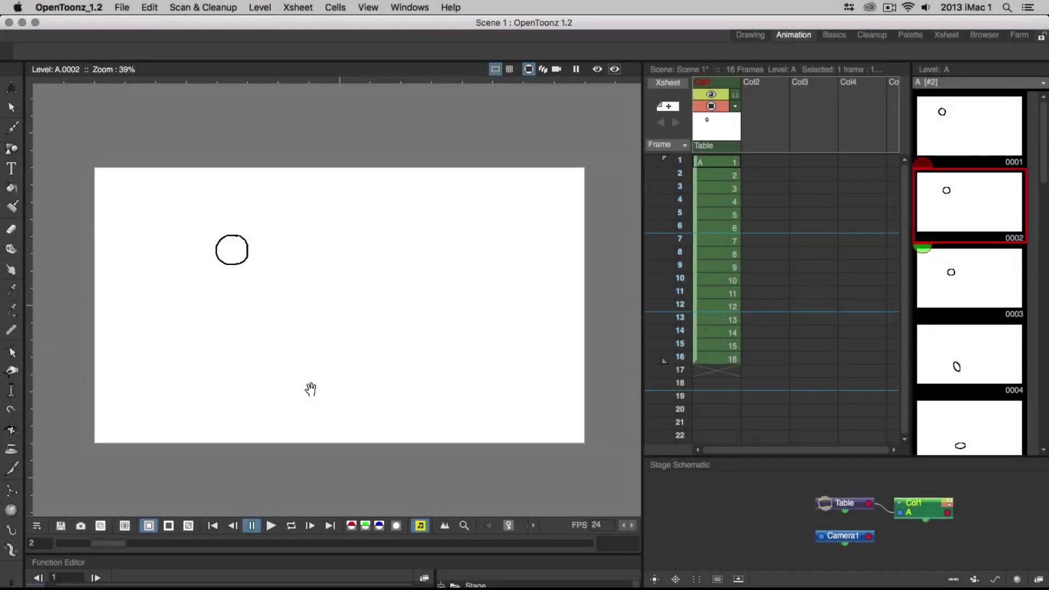
- Loop-play and stop the animation, then select cells A1 through A16 of the ball column
key("s")
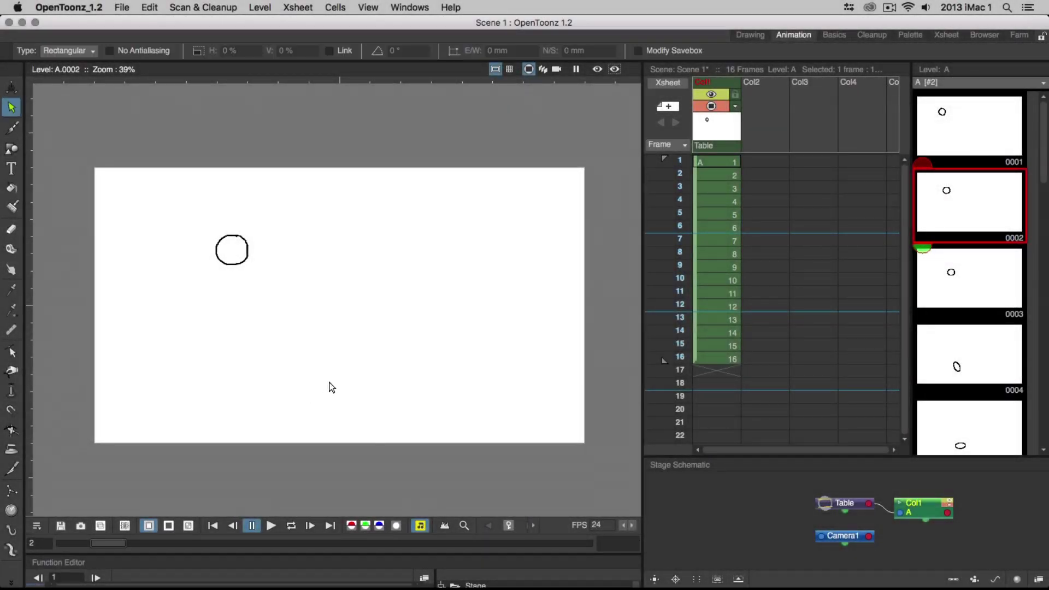
left_click(290, 526)
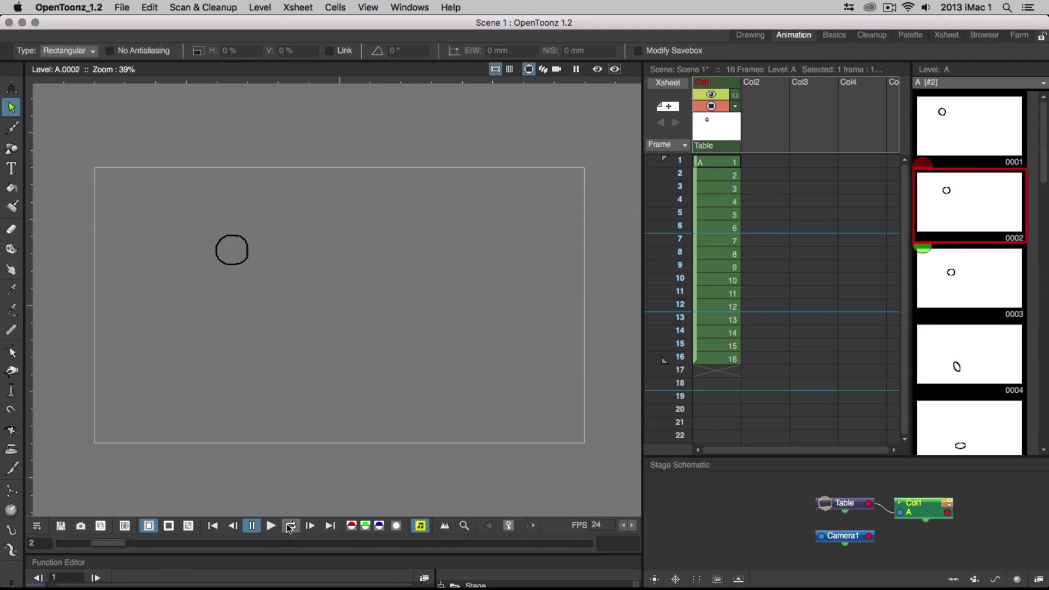
left_click(290, 527)
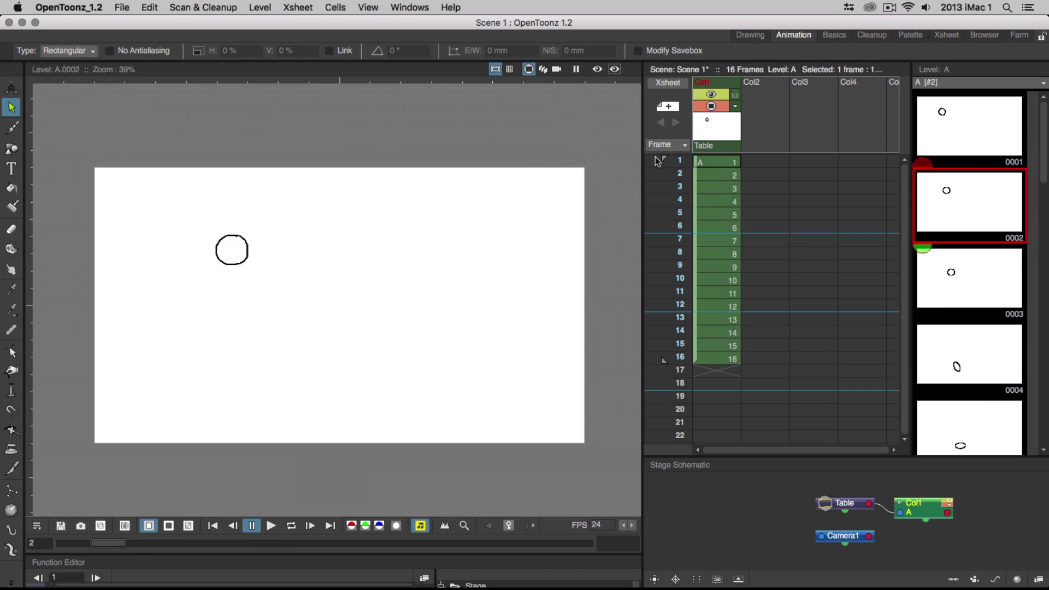
left_click(712, 164)
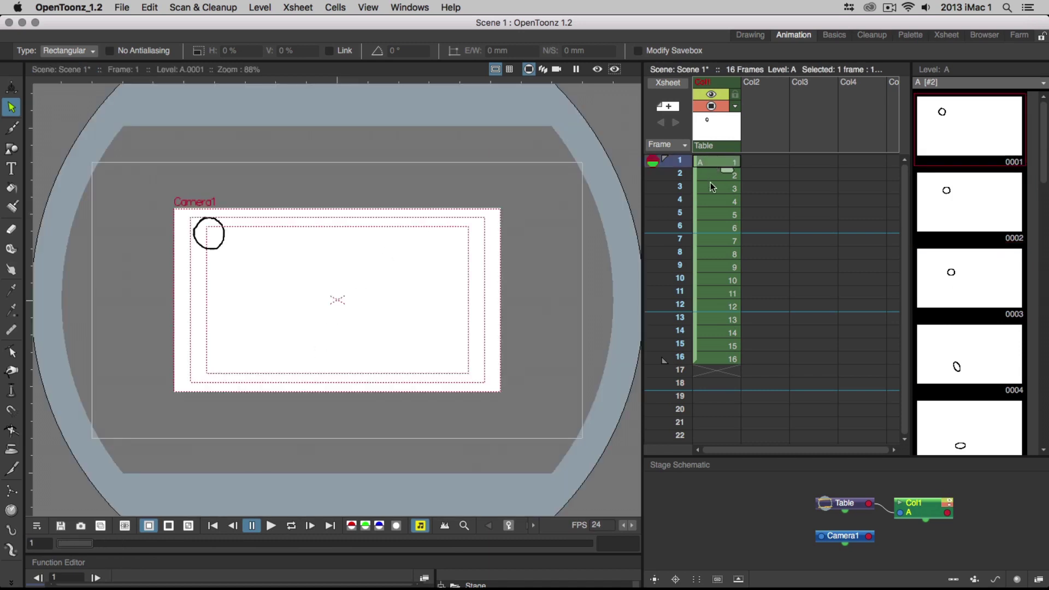
left_click(715, 361, "shift")
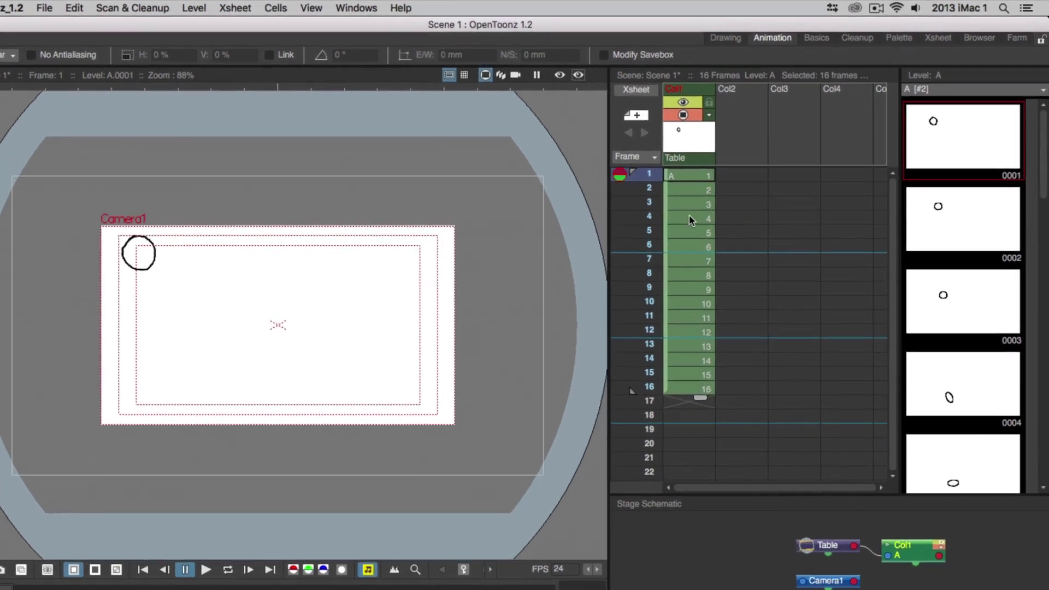
- Reframe the selected ball cells on 2's and loop-play the 32-frame result
right_click(717, 204)
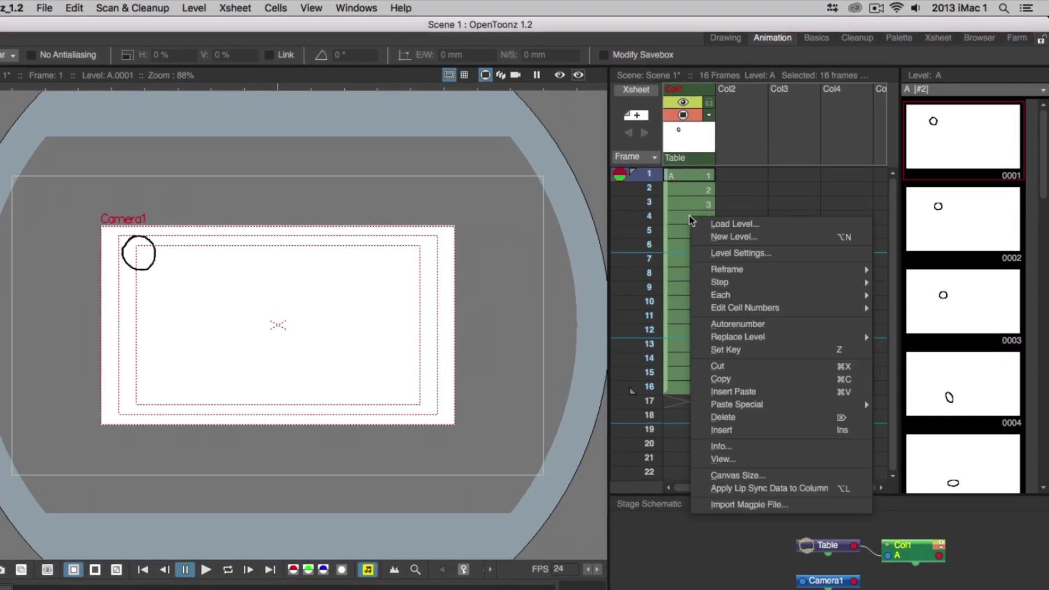
mouse_move(715, 272)
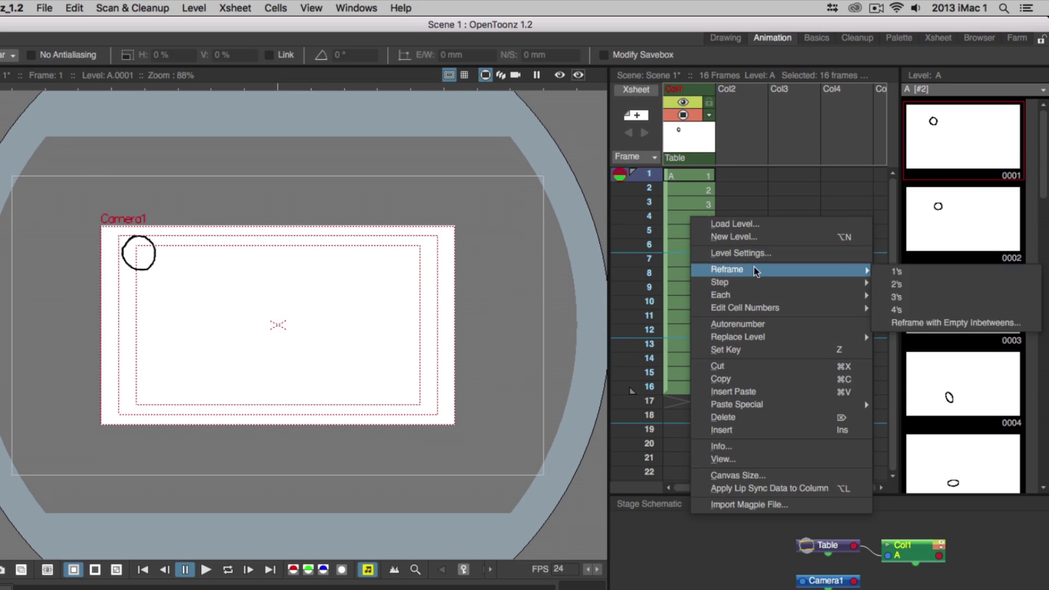
left_click(895, 284)
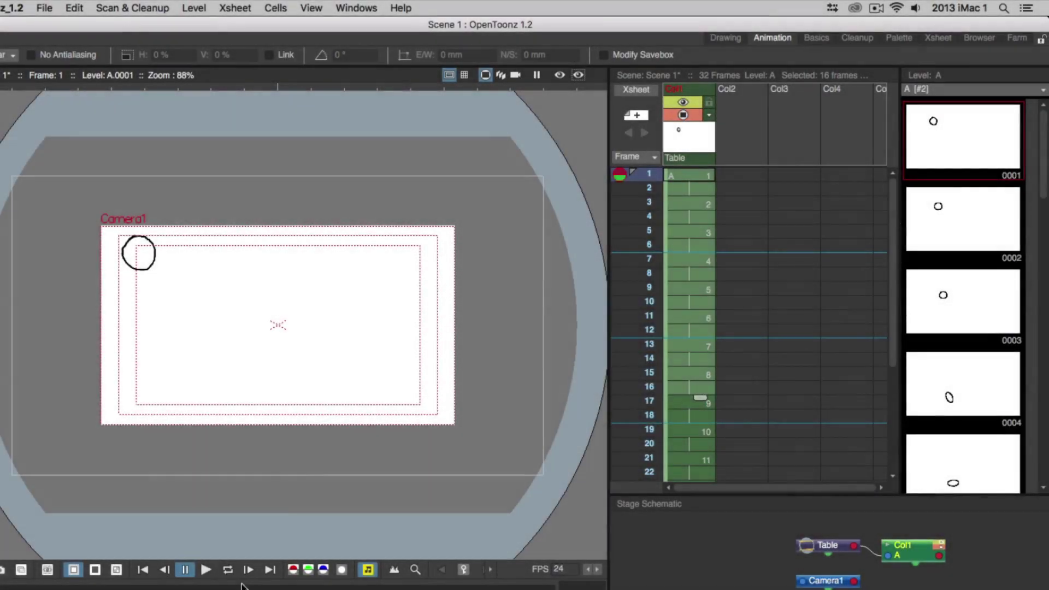
left_click(228, 571)
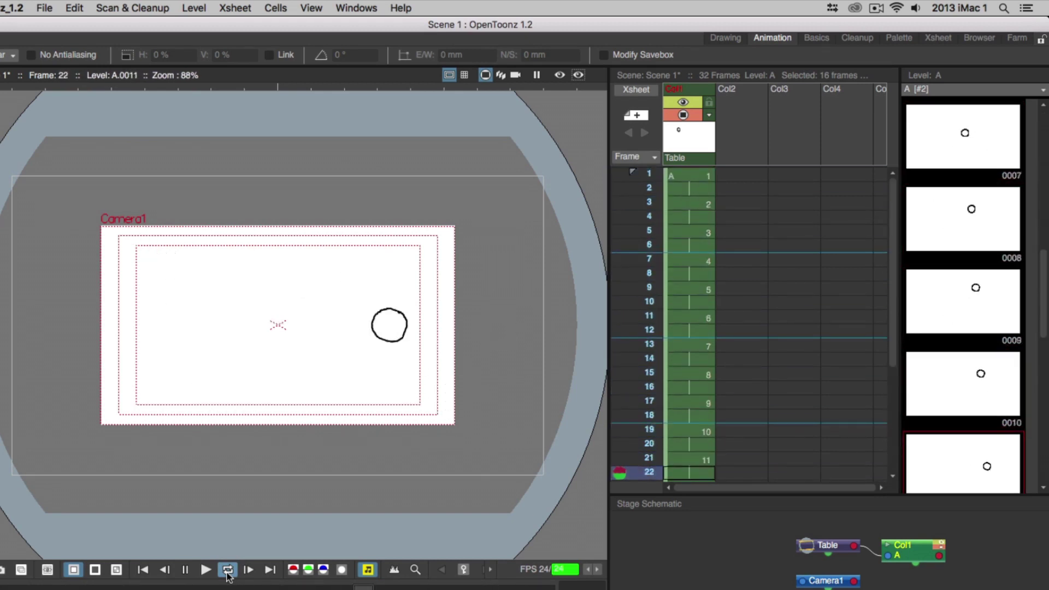
- Pause playback, move the fixed onion-skin marker to frame 5, and scroll through the reframed cells
left_click(227, 571)
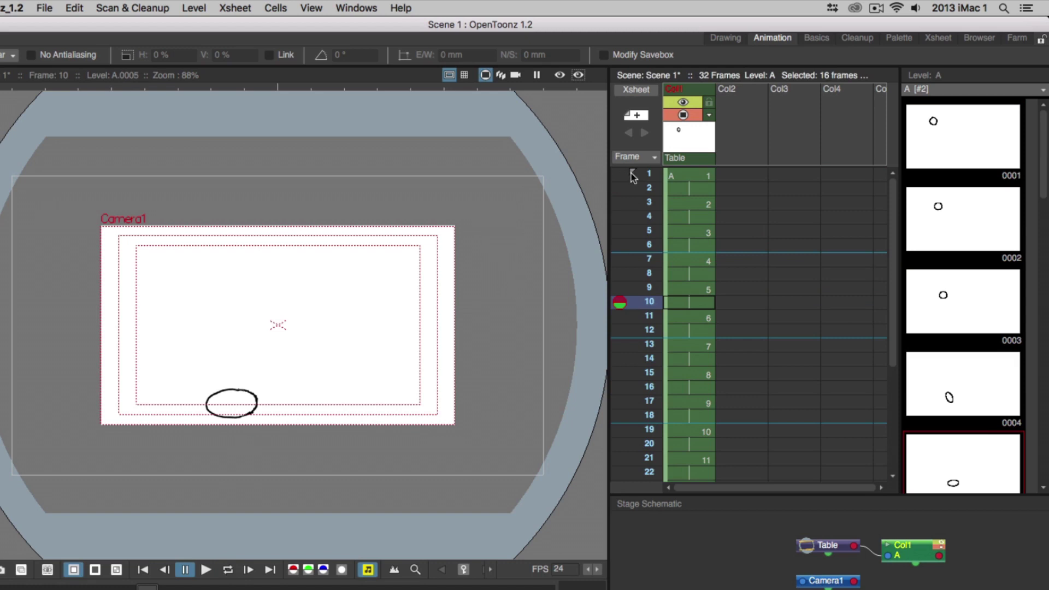
left_click_drag(632, 173, 632, 229)
left_click_drag(893, 246, 894, 377)
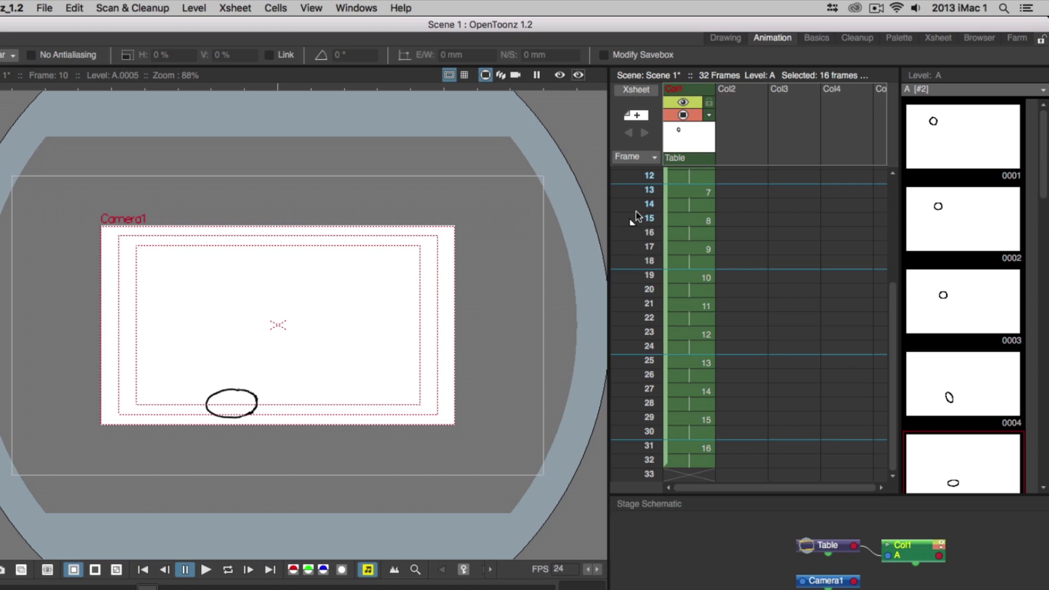
left_click_drag(893, 381, 893, 279)
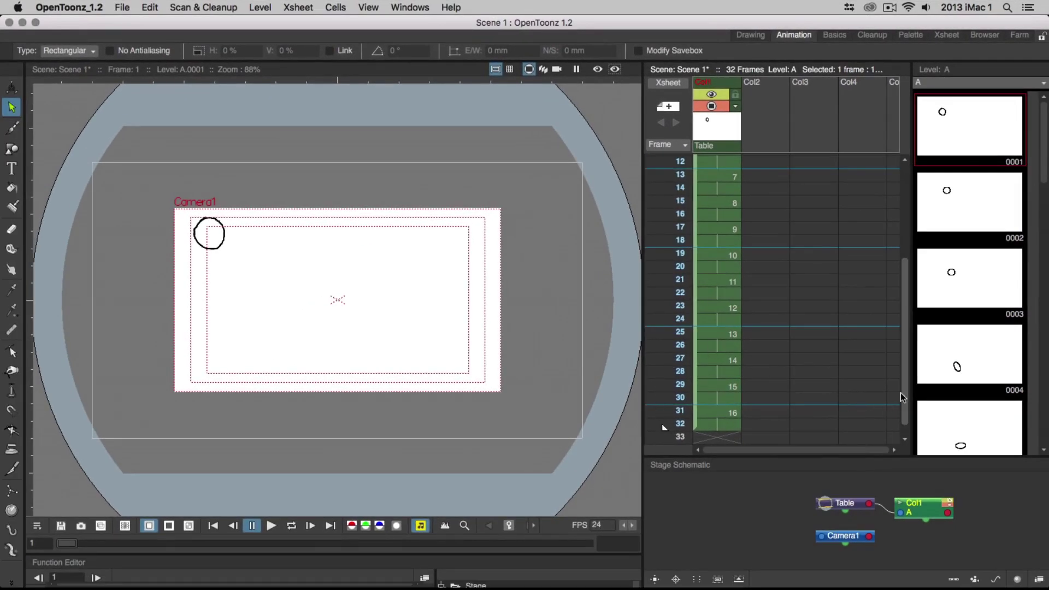
left_click_drag(905, 396, 916, 270)
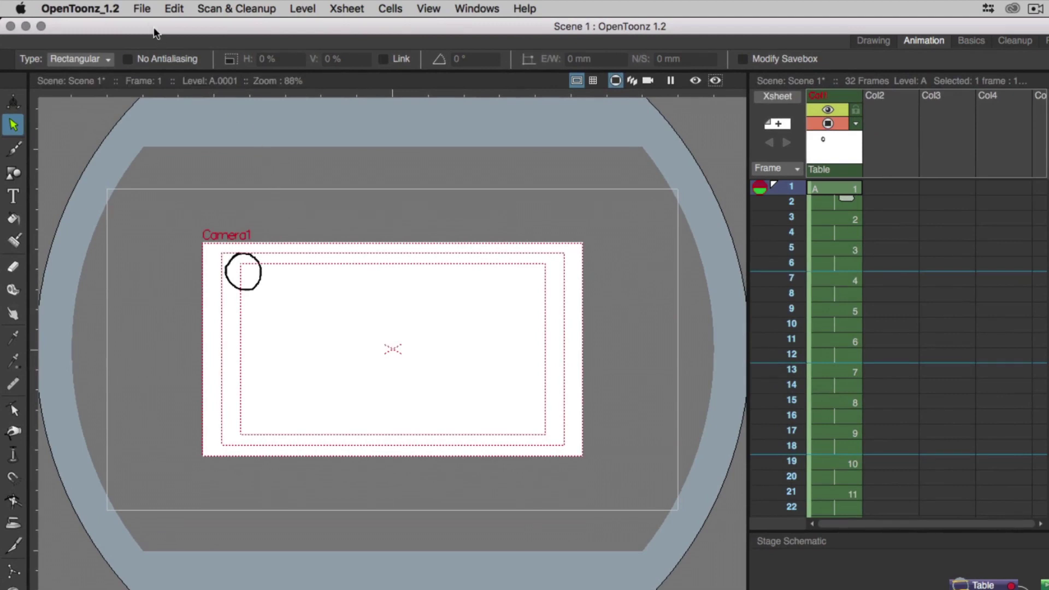
- Create a new Toonz Vector Level named ball_Final from File > New Level
left_click(140, 11)
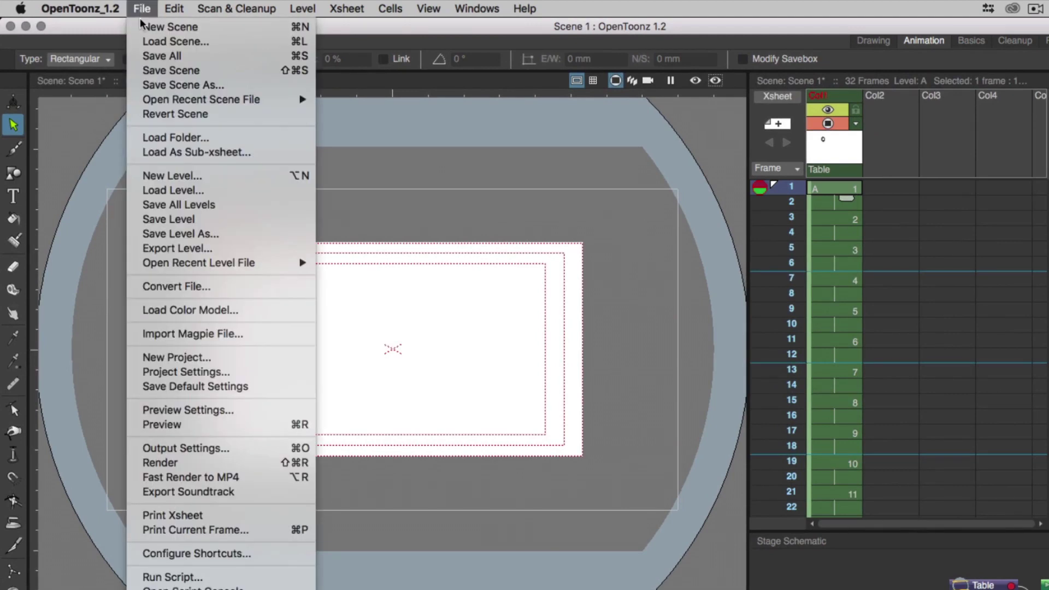
left_click(233, 181)
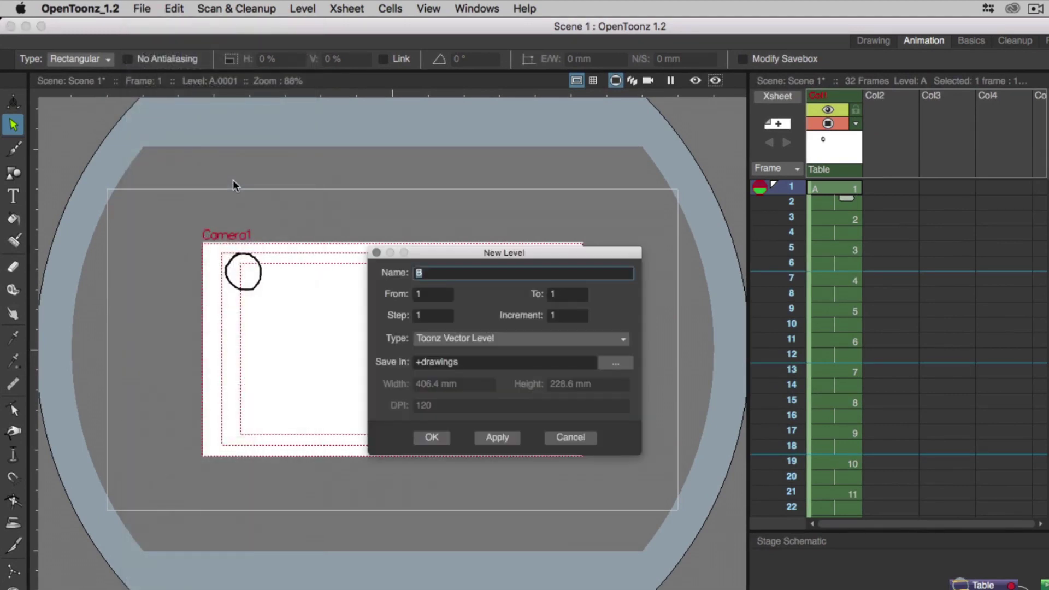
left_click(429, 271)
left_click_drag(430, 271, 410, 272)
type("ball_Final")
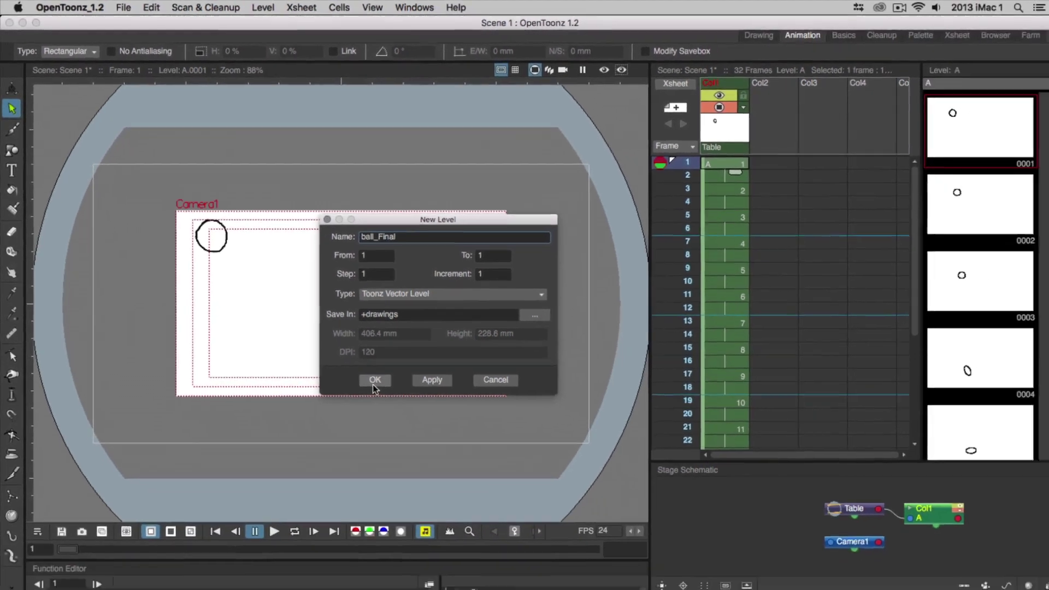
left_click(431, 440)
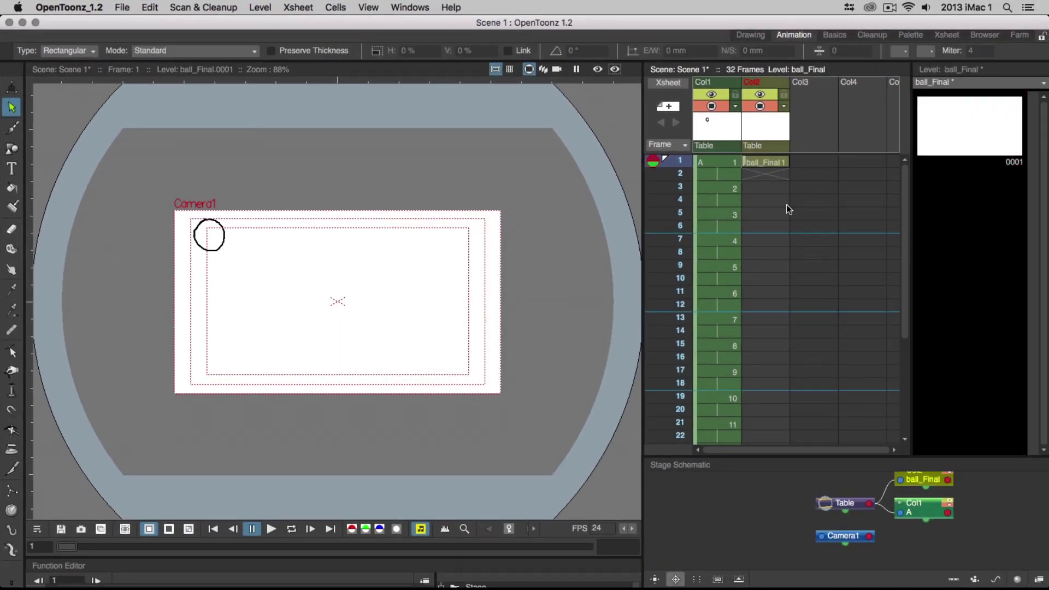
- With a red brush at max size 1.55, trace a circle over the rough ball in frame 1
left_click(12, 128)
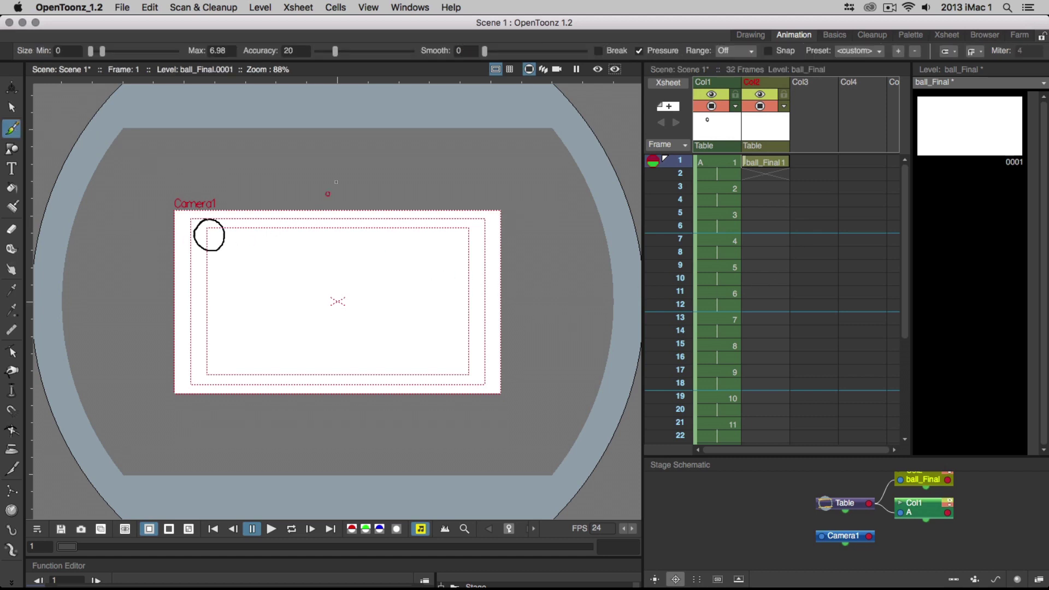
left_click(410, 7)
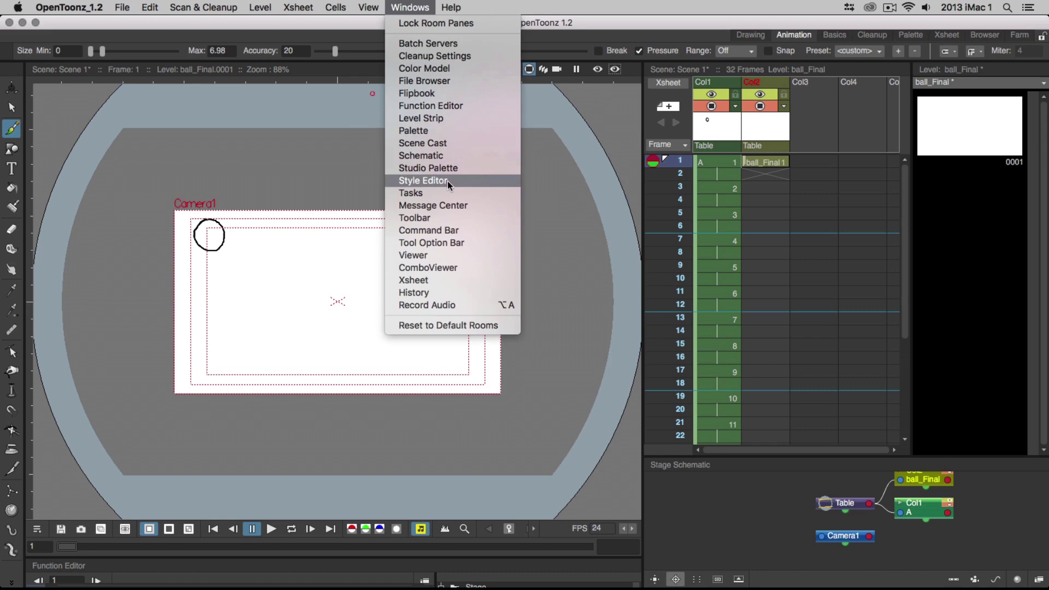
left_click(423, 180)
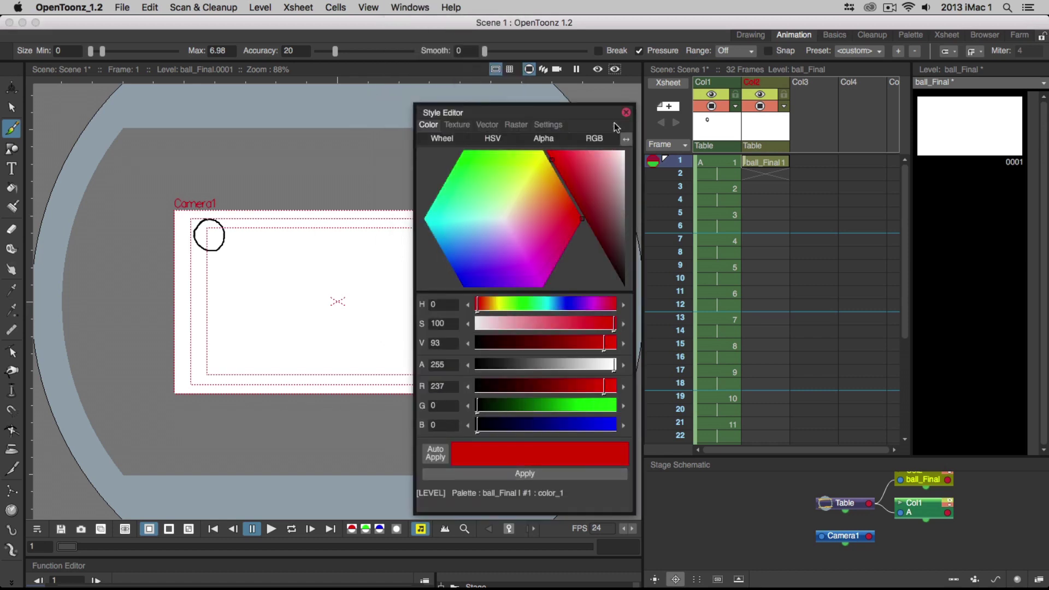
left_click(626, 111)
left_click_drag(102, 51, 97, 54)
mouse_move(195, 232)
left_mouse_down()
mouse_move(224, 245)
mouse_move(99, 128)
left_mouse_up()
key("shift+space")
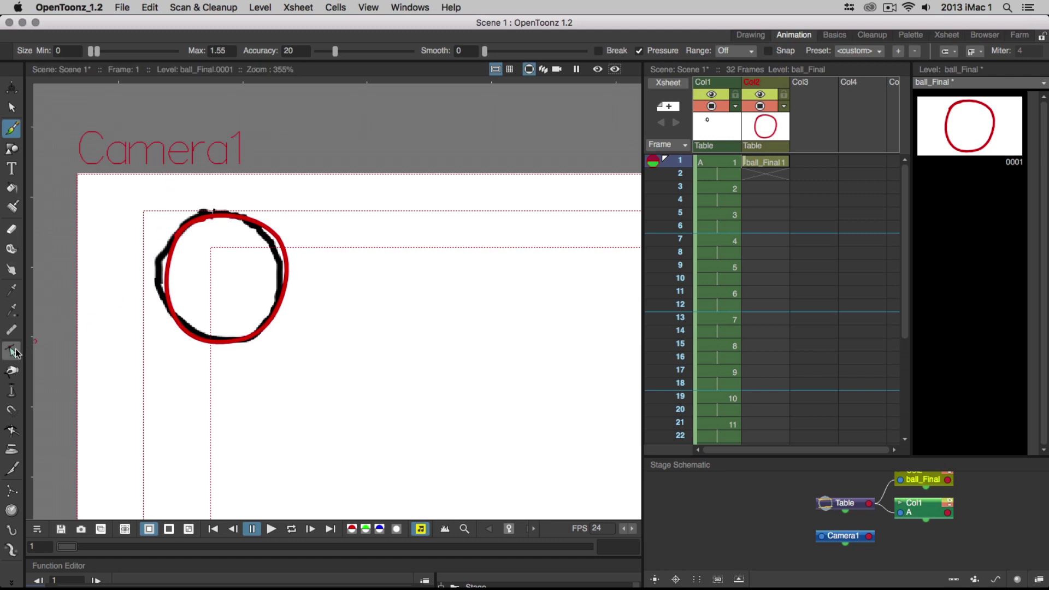
- Drag the red stroke's upper-right control point onto the rough black outline
left_click(12, 350)
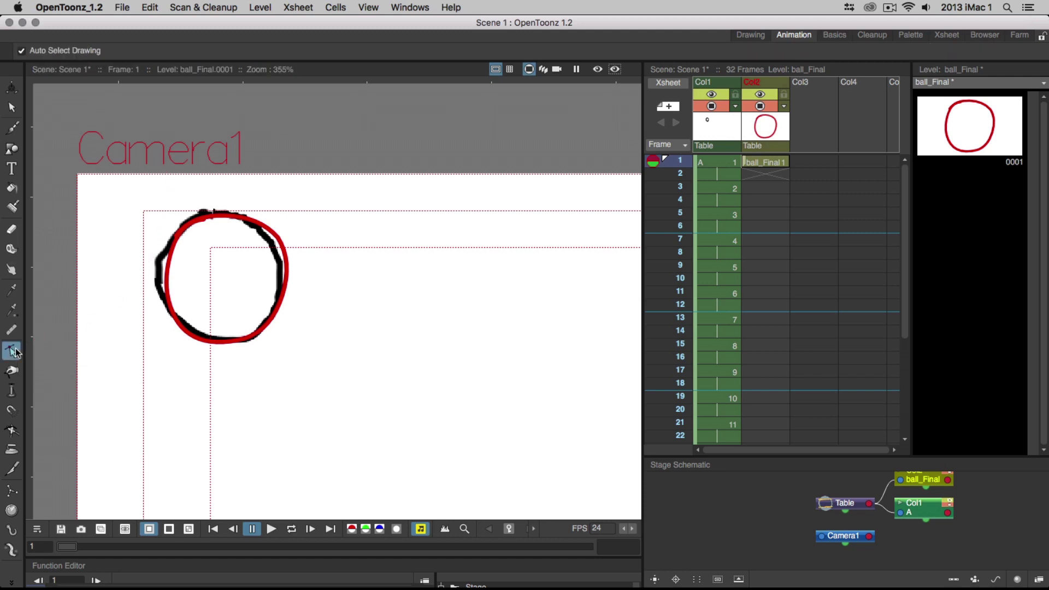
left_click(186, 232)
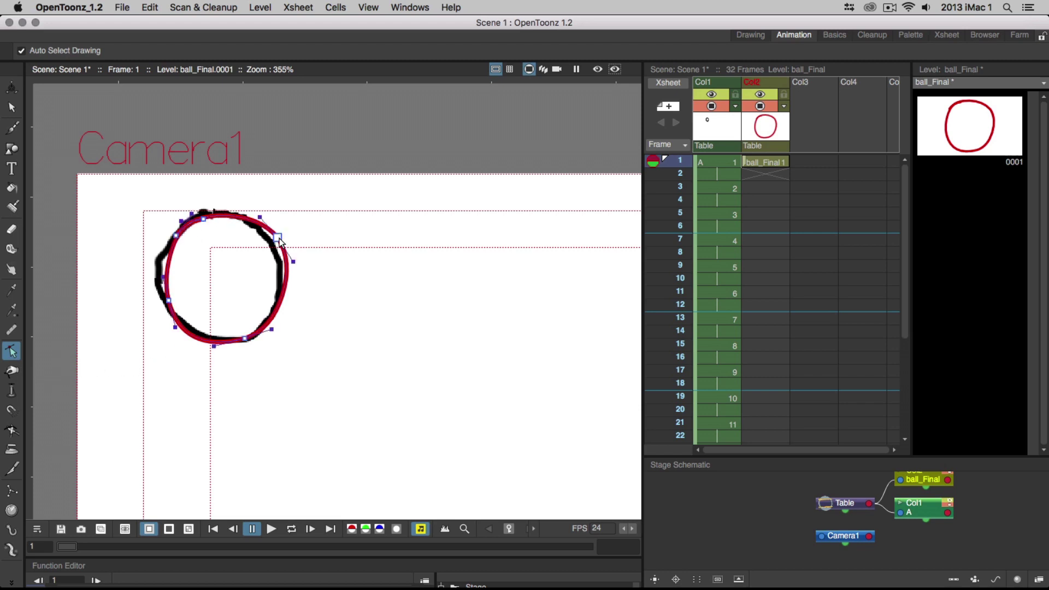
left_click_drag(278, 239, 267, 237)
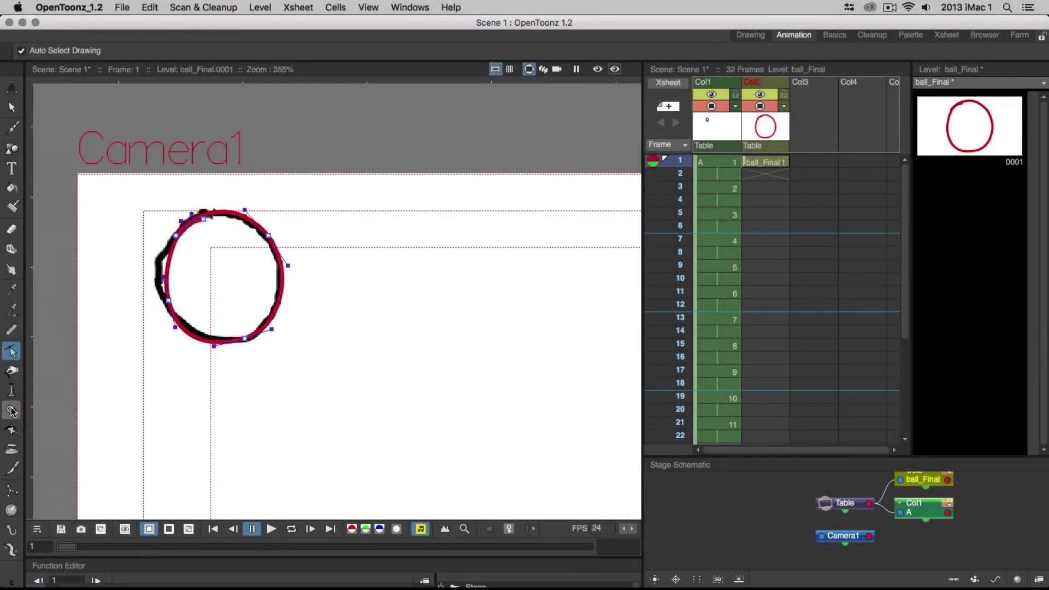
- With the Magnet tool at size 14, pull the red outline onto the black rough circle
left_click(11, 411)
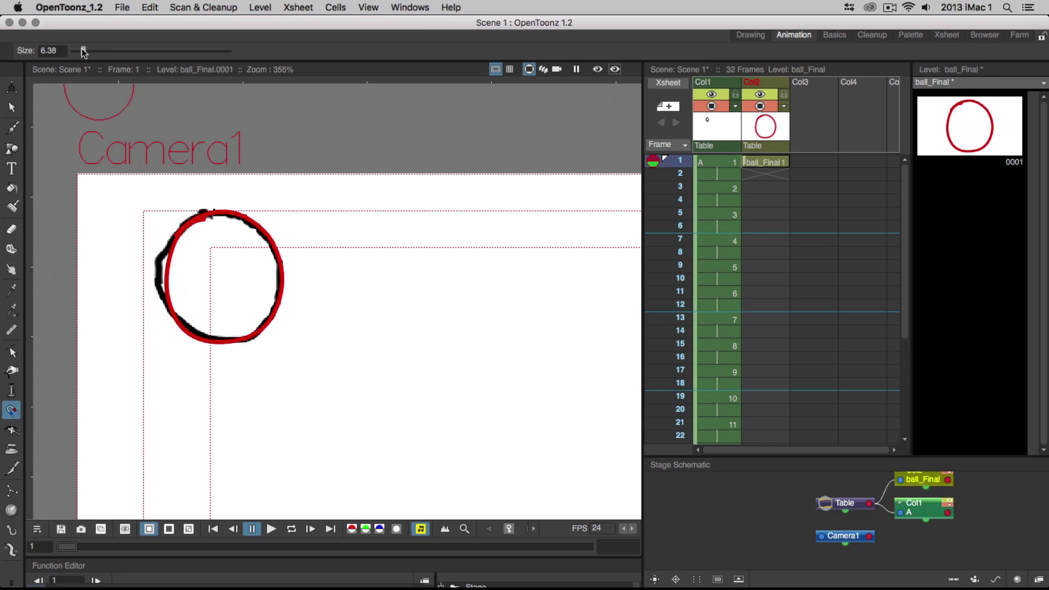
left_click_drag(83, 51, 98, 51)
mouse_move(161, 243)
left_mouse_down()
mouse_move(155, 265)
mouse_move(155, 240)
mouse_move(199, 227)
mouse_move(183, 216)
left_mouse_up()
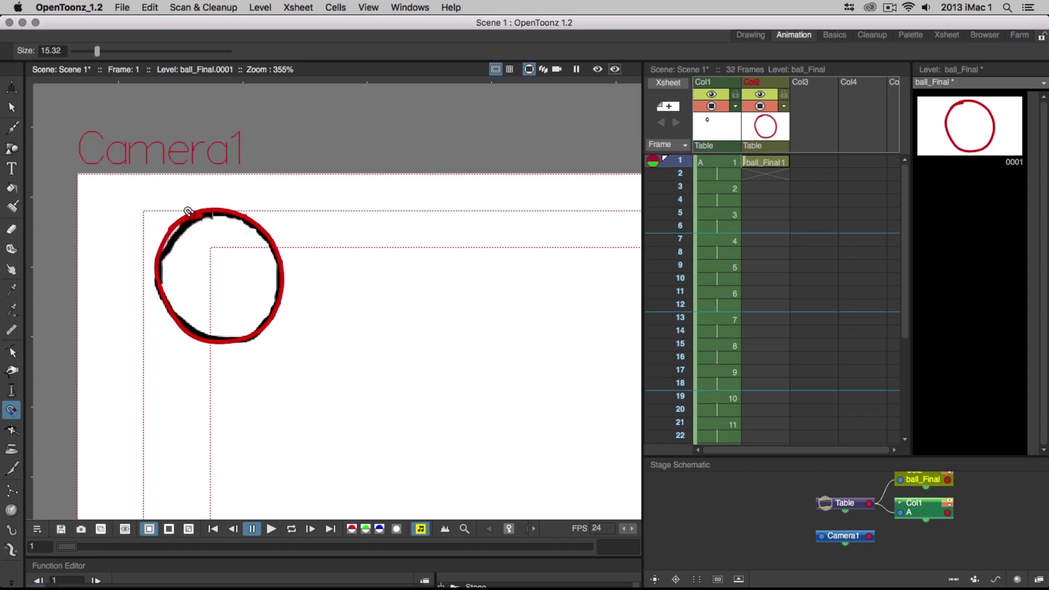
left_click_drag(242, 328, 250, 328)
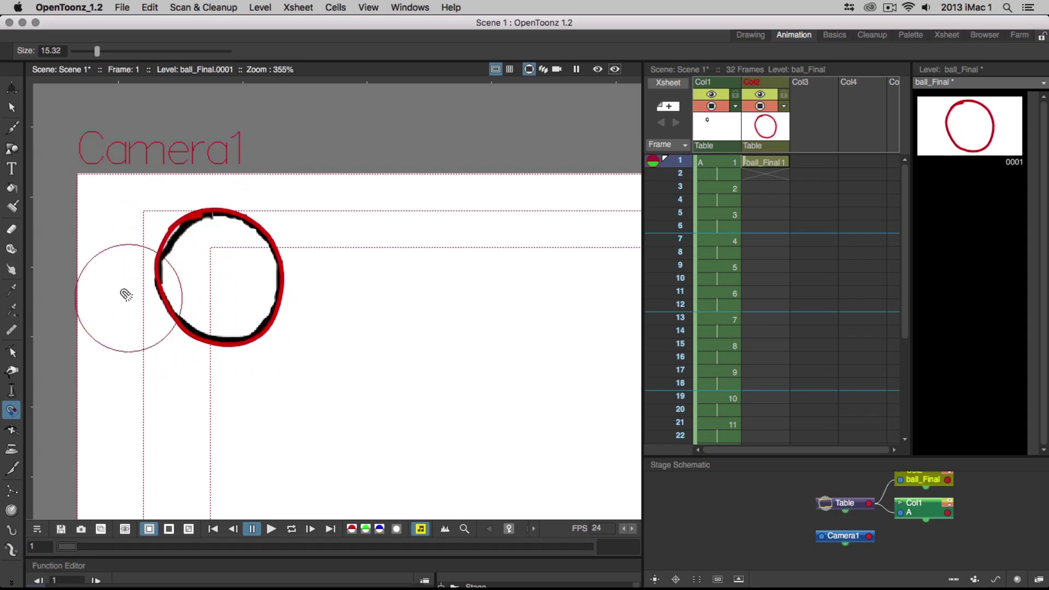
left_click_drag(159, 300, 157, 299)
- Save the scene, select the ball_Final cell at frame 1 and deselect the stroke
key("ctrl+s")
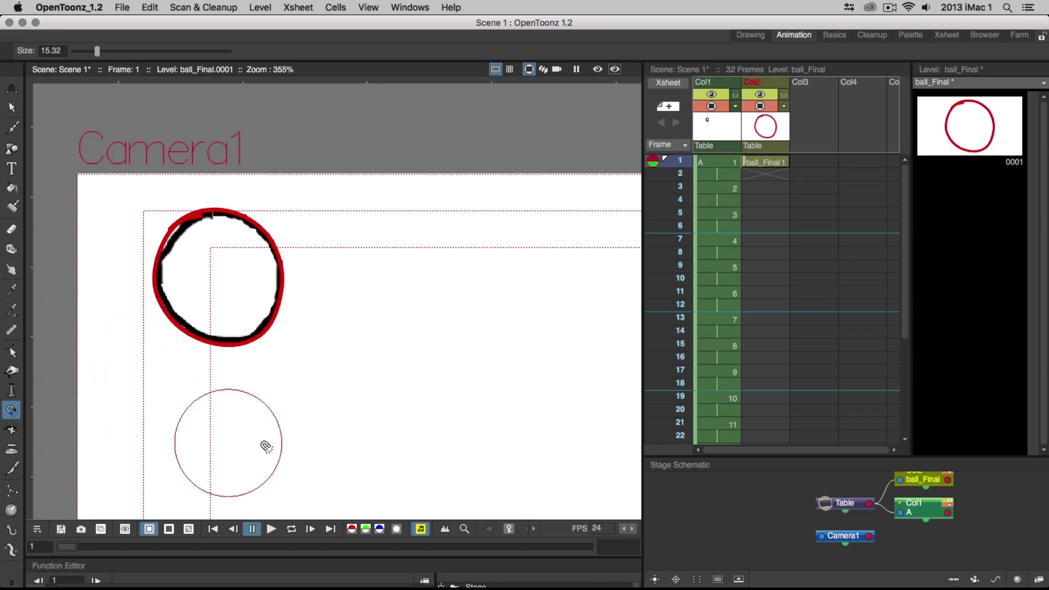
left_click(776, 163)
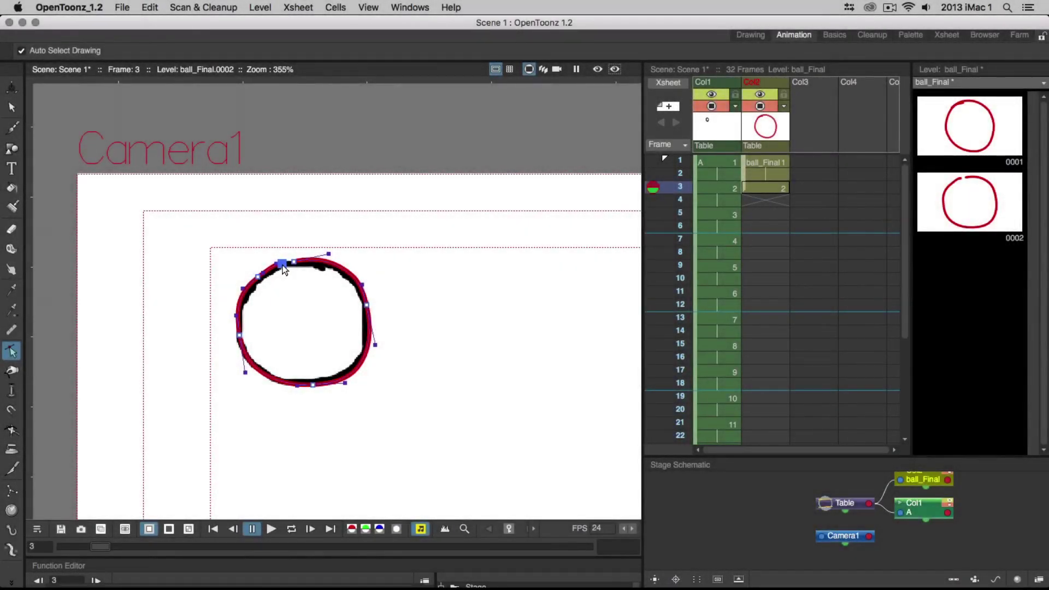
left_click(234, 268)
- Close the gap at the top of the ball's outline and save
left_click(12, 250)
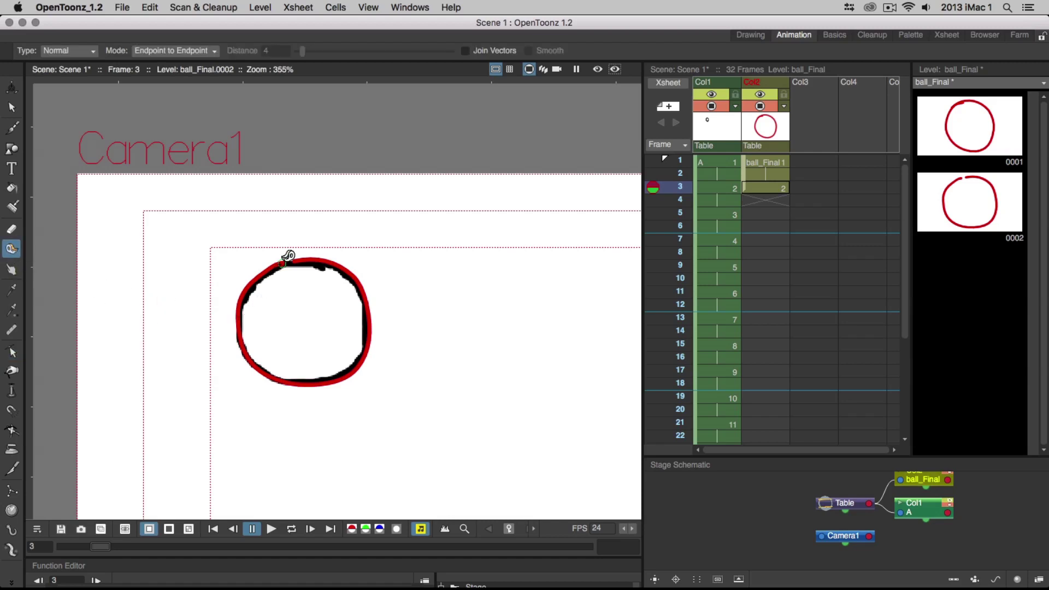
left_click_drag(280, 263, 312, 261)
key("super+s")
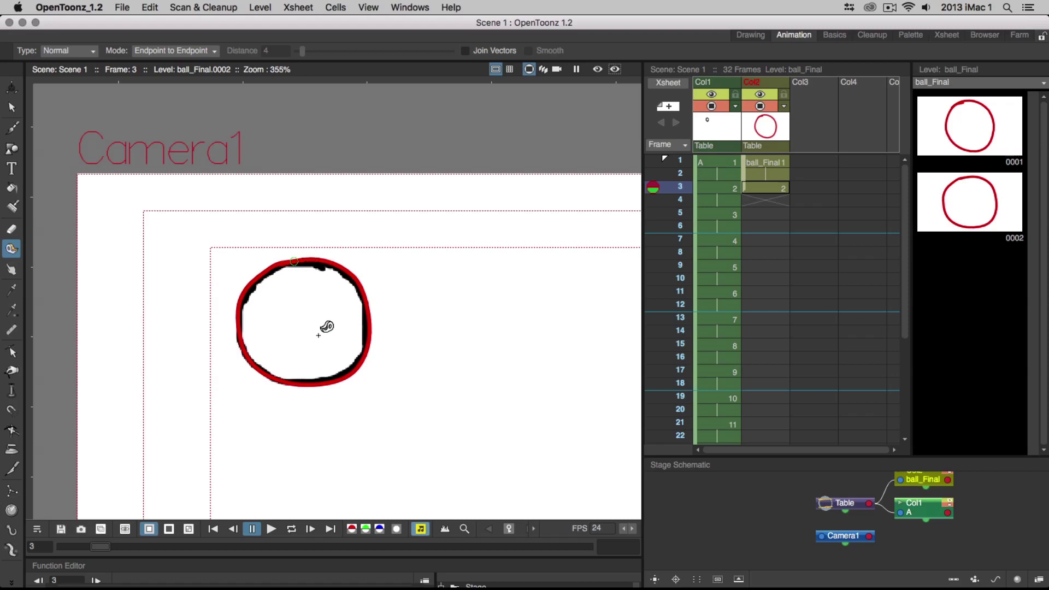
- Try a red fill inside the ball, then undo it to keep only the outline
left_click(13, 189)
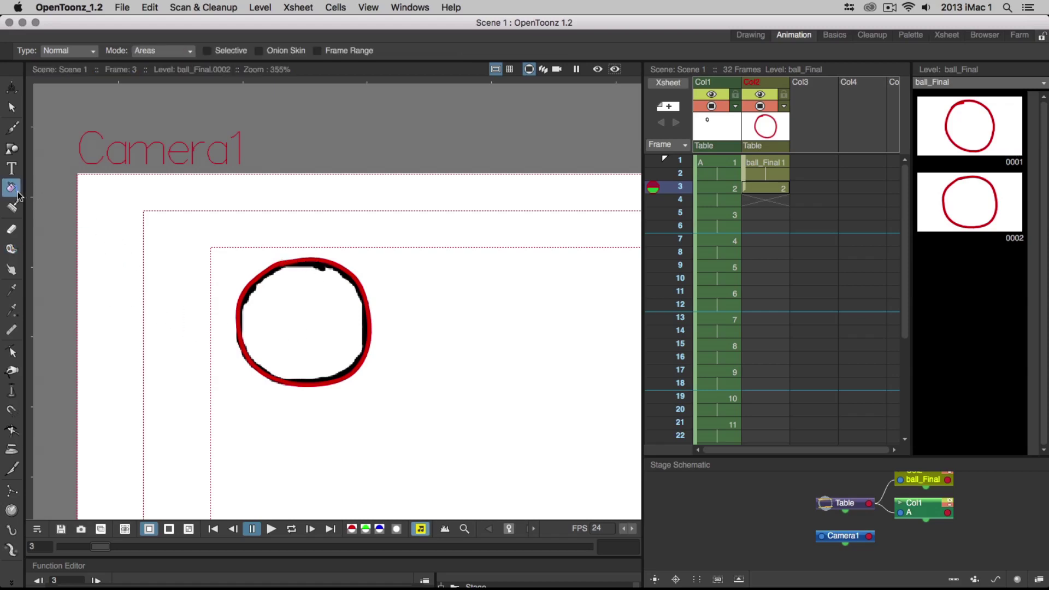
left_click(311, 312)
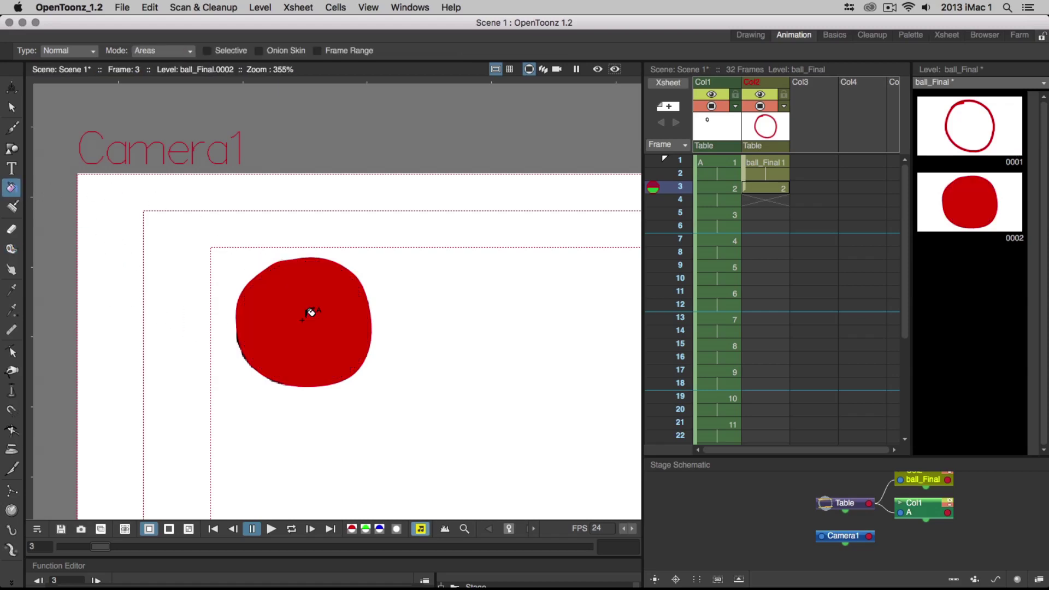
key("super+z")
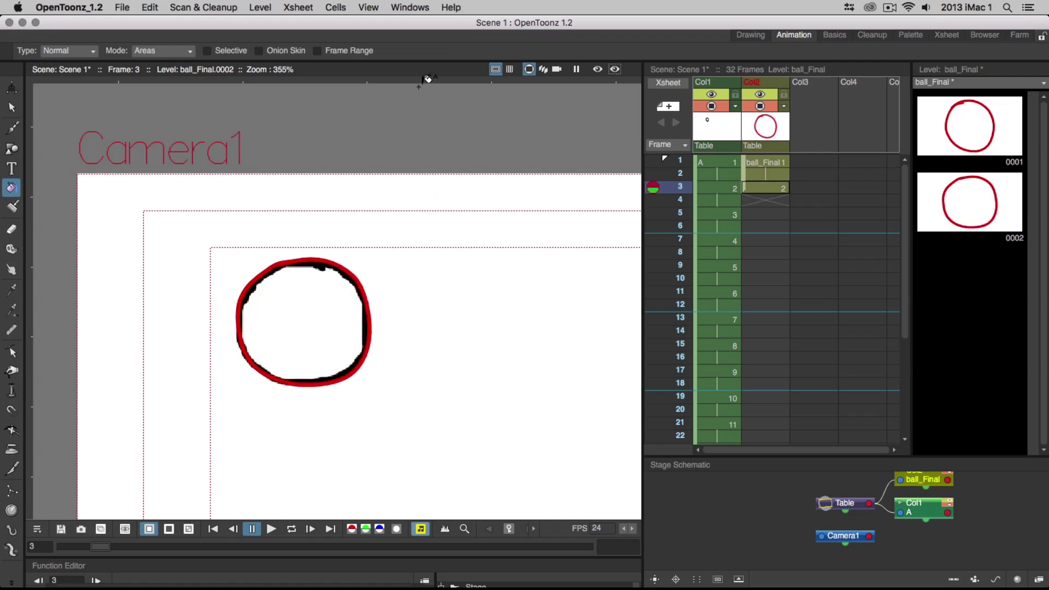
left_click(411, 7)
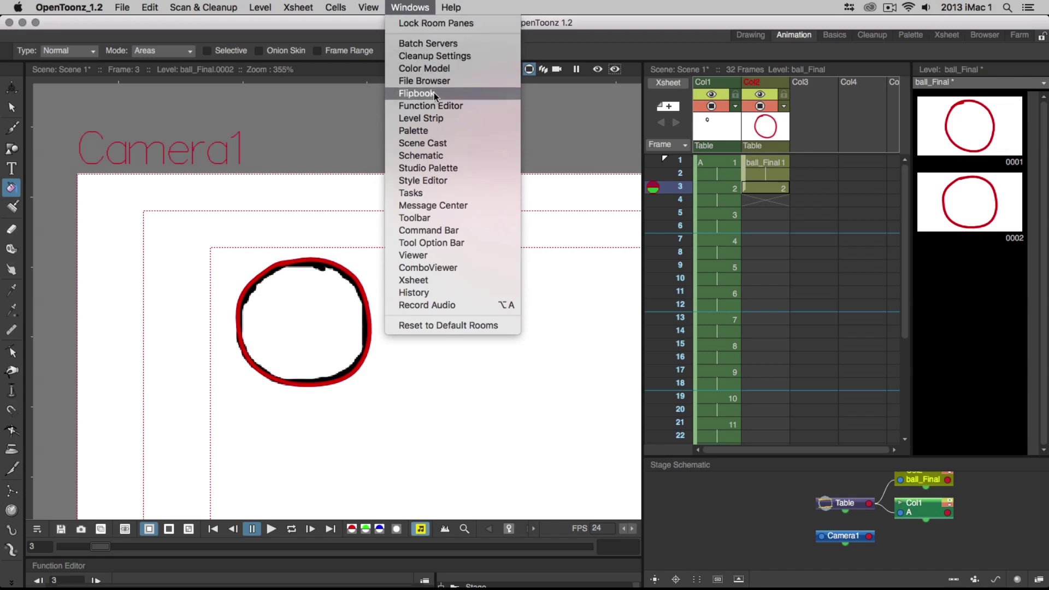
- Add a new colour style to the ball_Final level palette
left_click(411, 130)
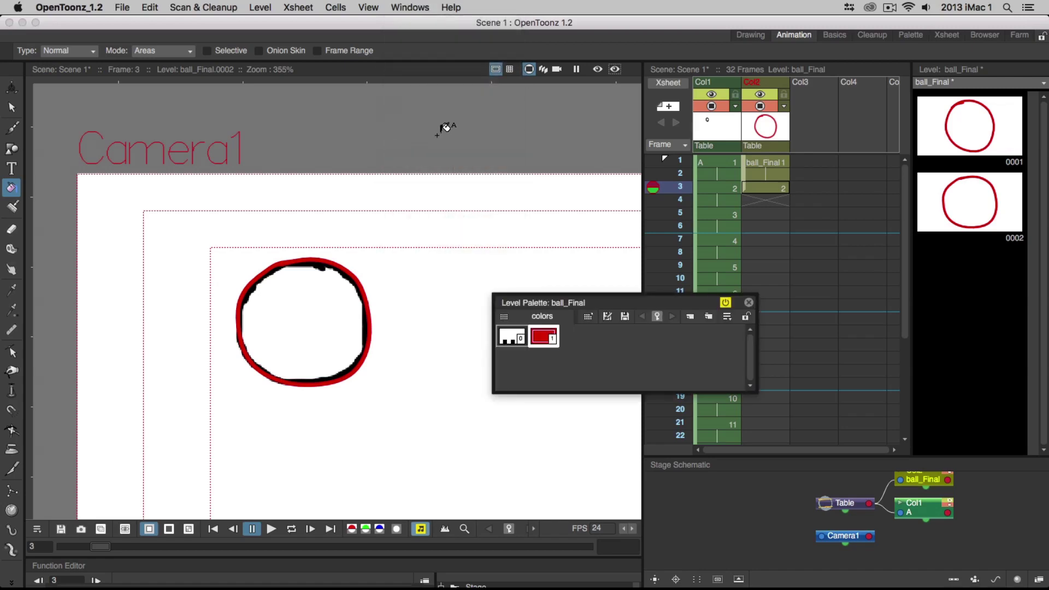
right_click(576, 342)
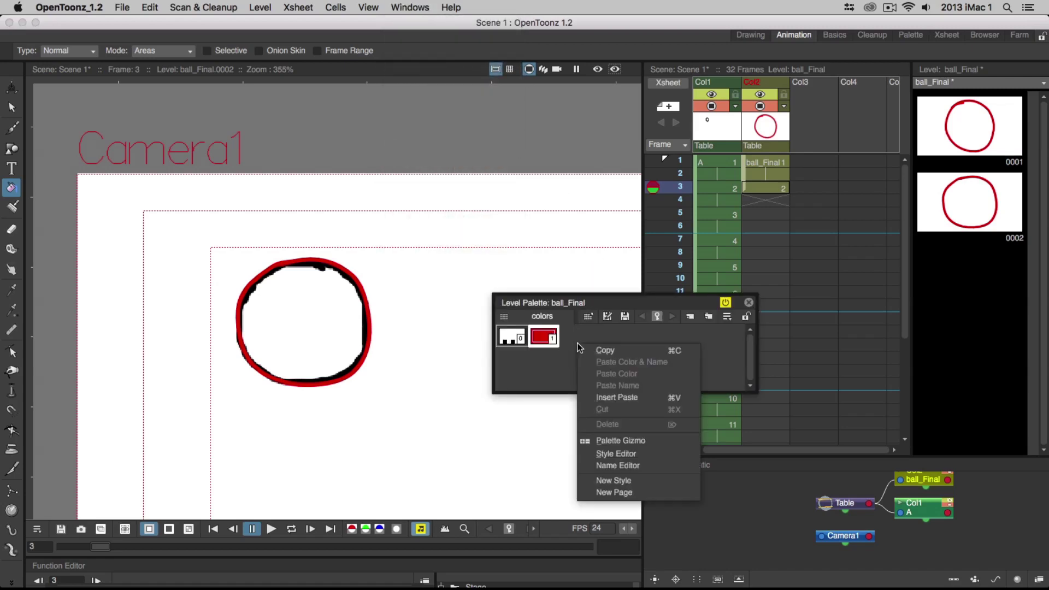
left_click(625, 484)
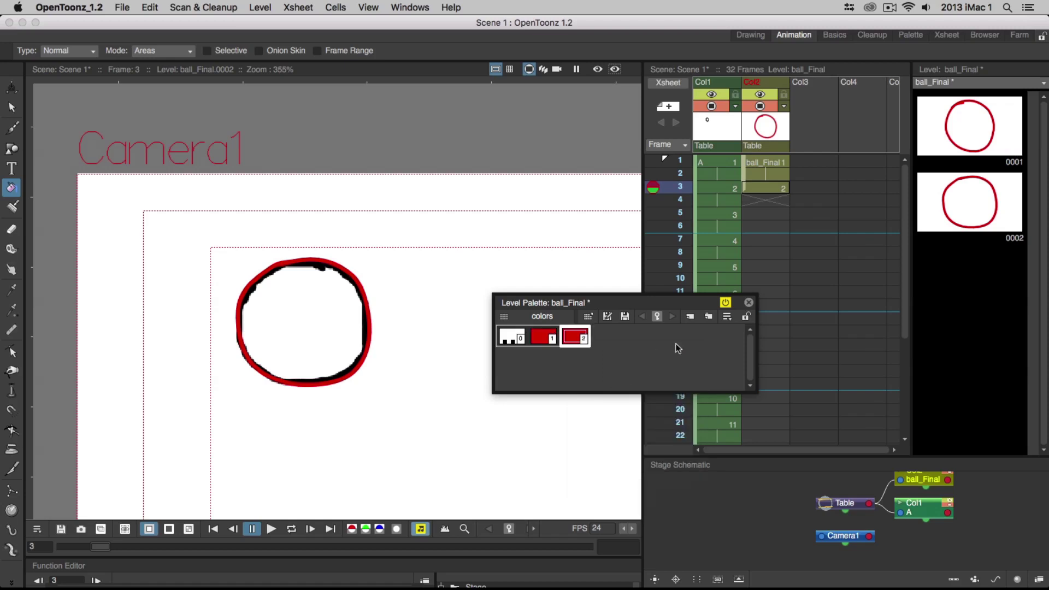
left_click(748, 302)
- Tone the new style to muted red (R198, G81, B81), apply it, and fill the ball
left_click(410, 7)
left_click(421, 180)
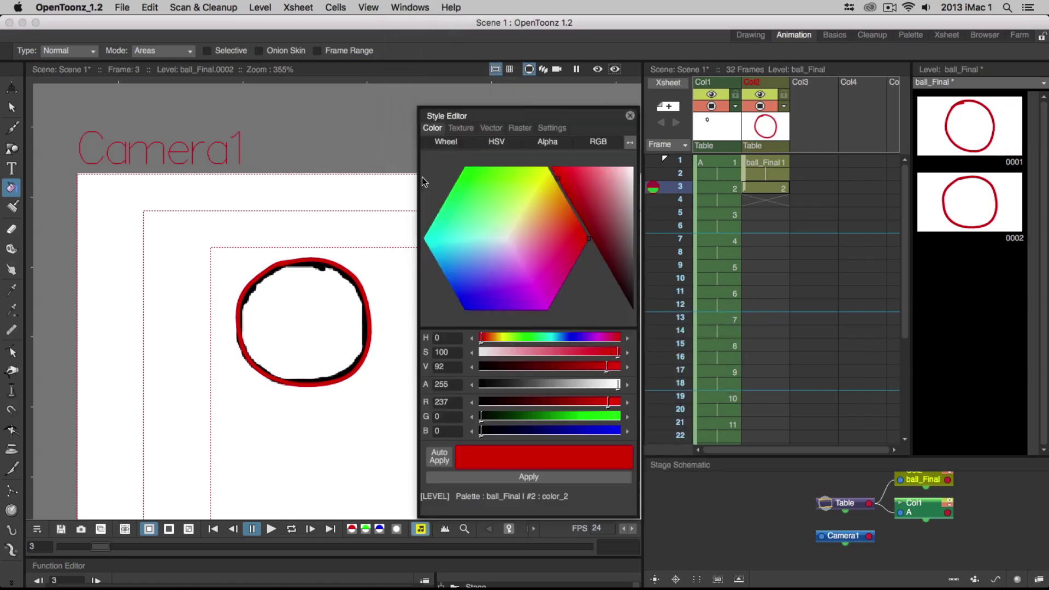
left_click_drag(559, 177, 595, 198)
left_click(496, 478)
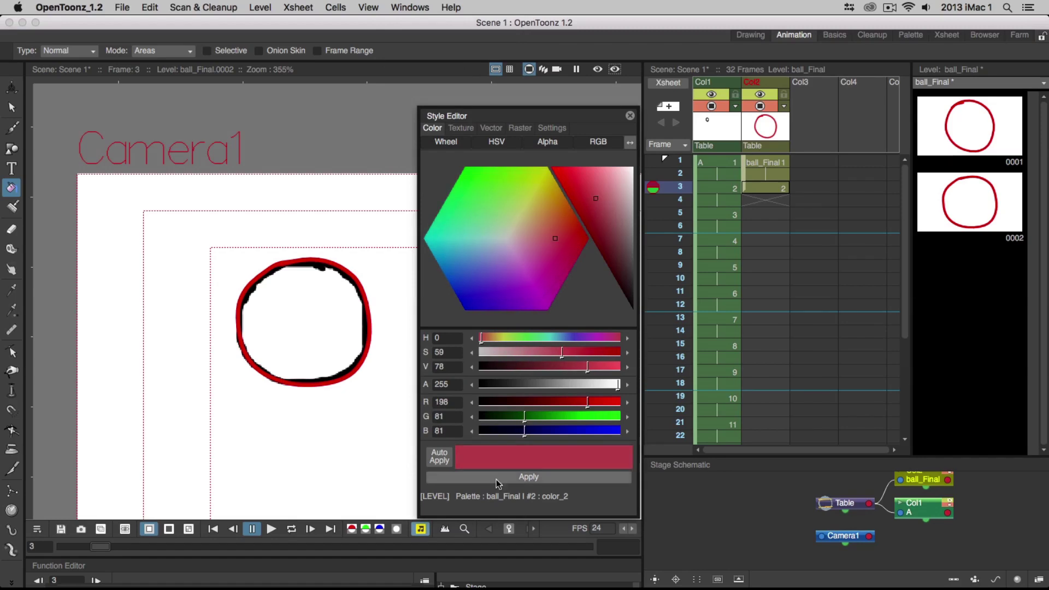
left_click(629, 117)
left_click(328, 328)
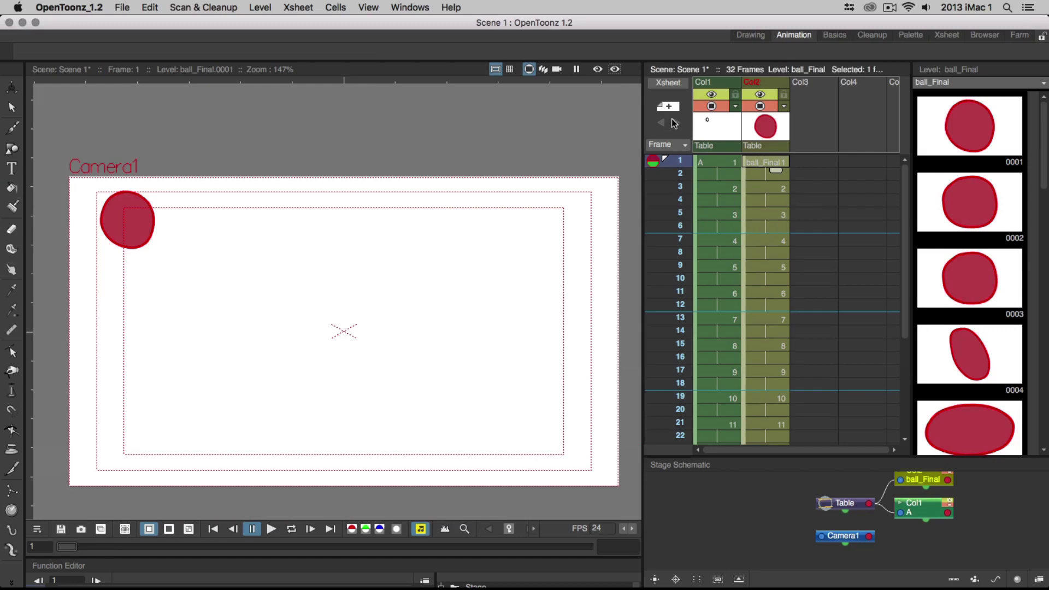
- Delete the rough column A from the timeline
left_click(714, 83)
right_click(713, 83)
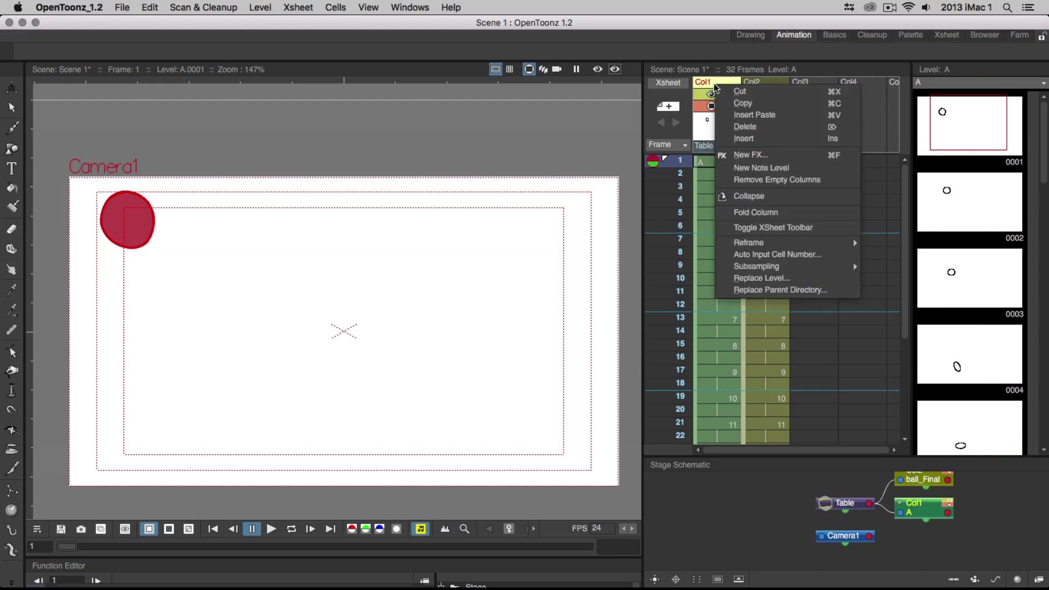
left_click(744, 126)
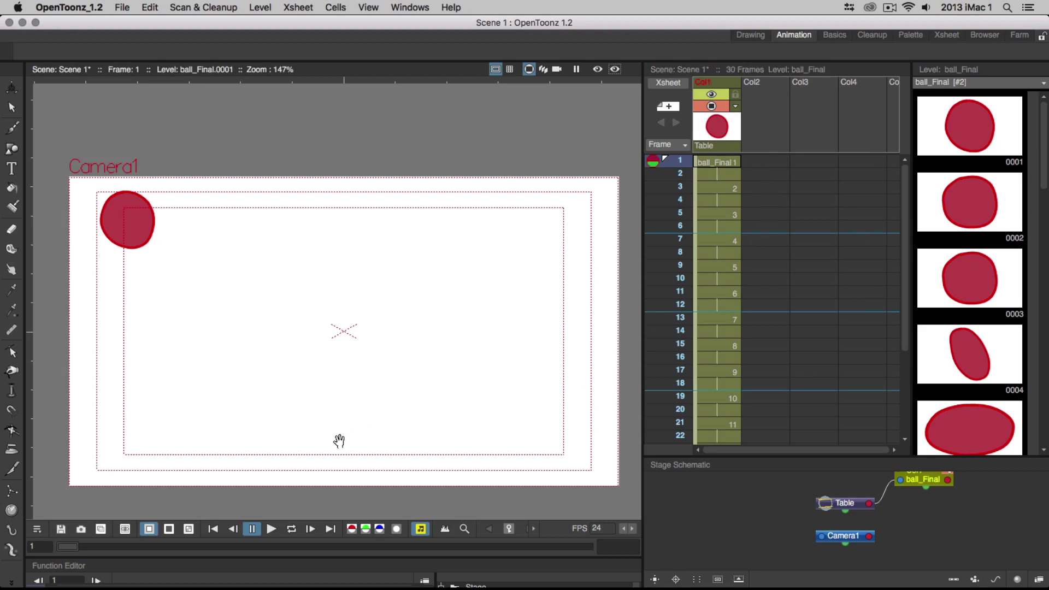
- Preview the ball_Final animation on loop, then return to frame 1
left_click(296, 529)
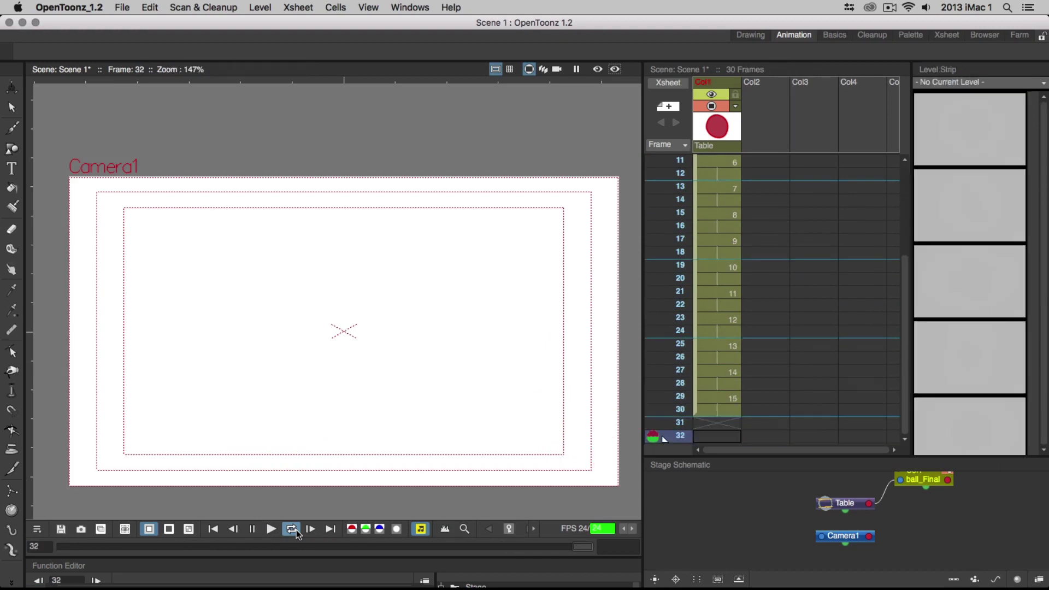
left_click(296, 529)
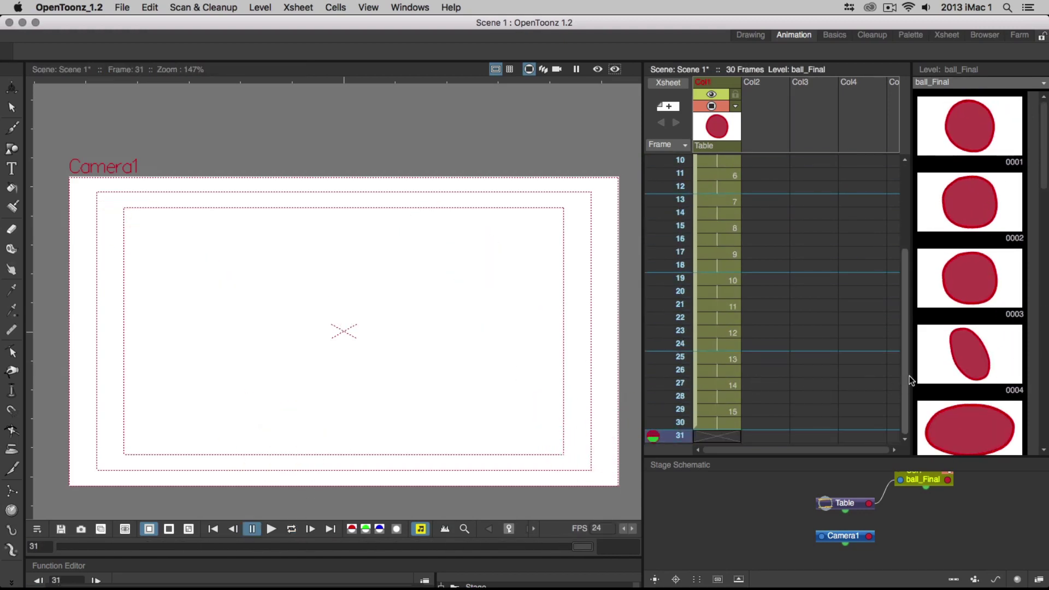
left_click_drag(910, 375, 918, 264)
left_click(730, 164)
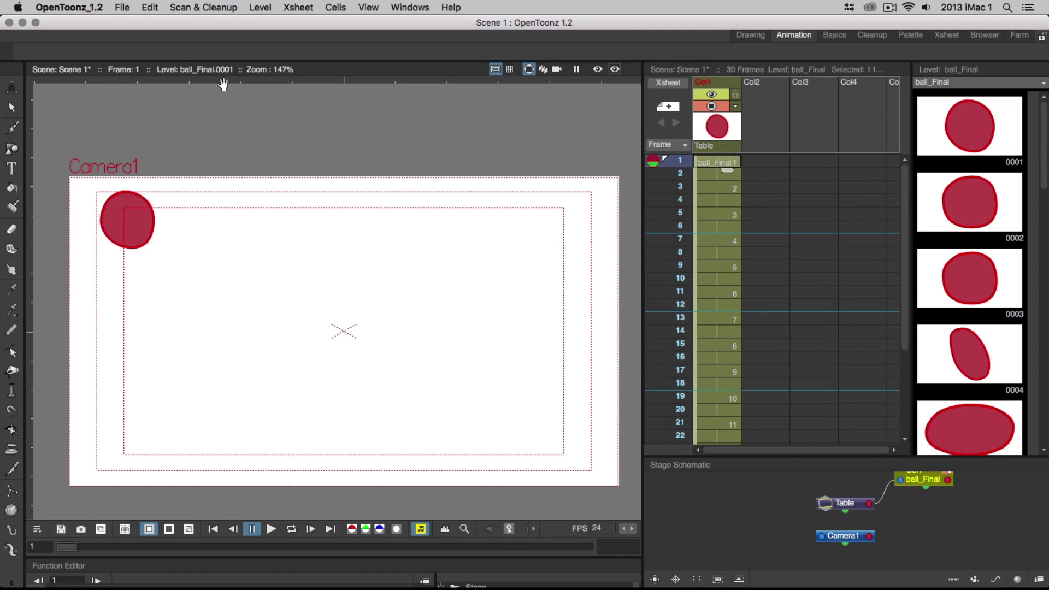
- In Output Settings, name the render 'Bouncing Ball' and set the format to jpg
left_click(123, 8)
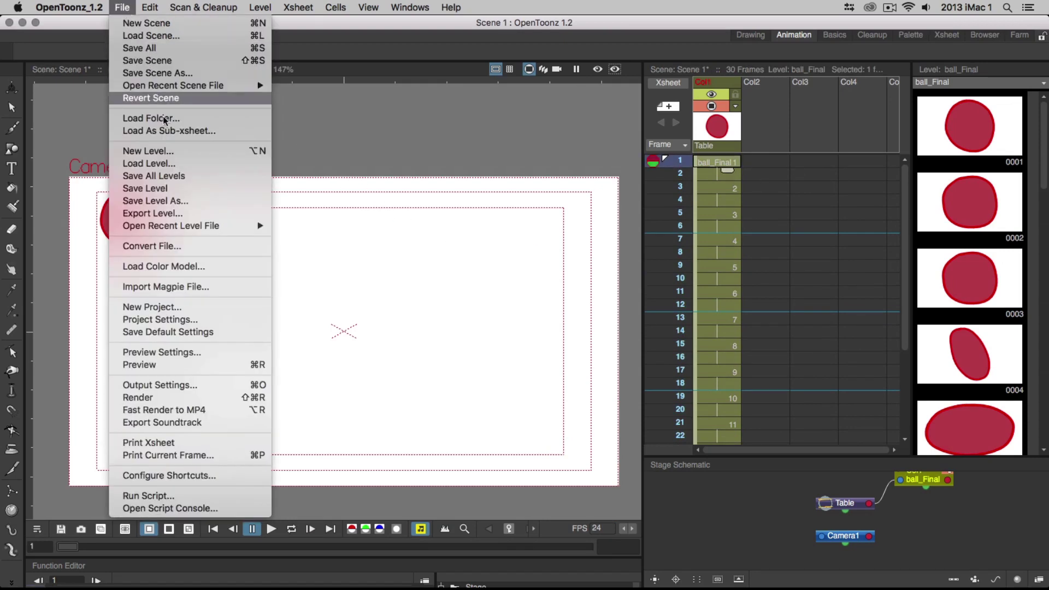
left_click(139, 383)
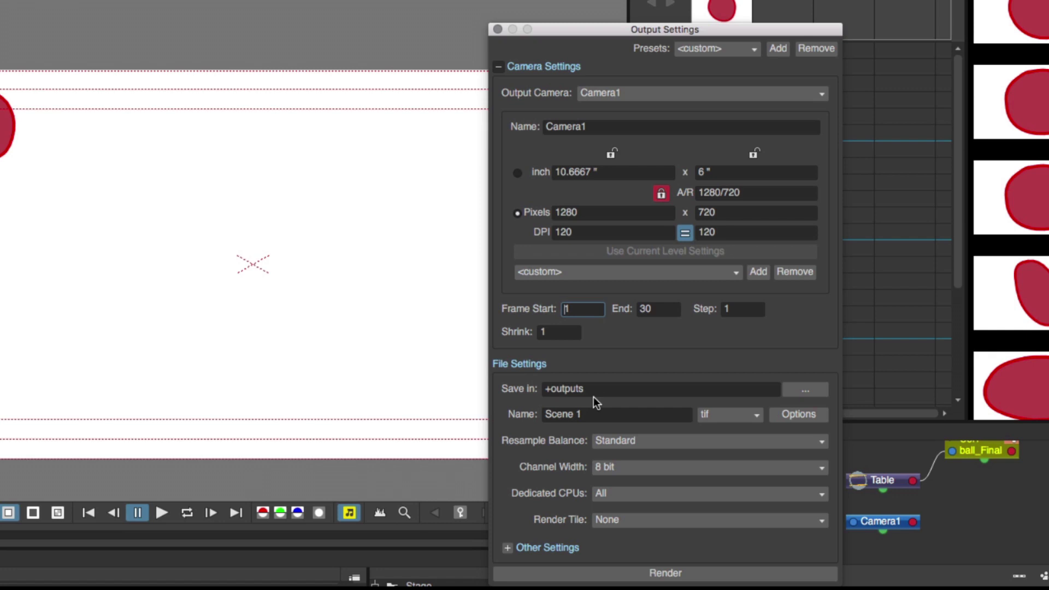
left_click_drag(588, 415, 542, 416)
type("B")
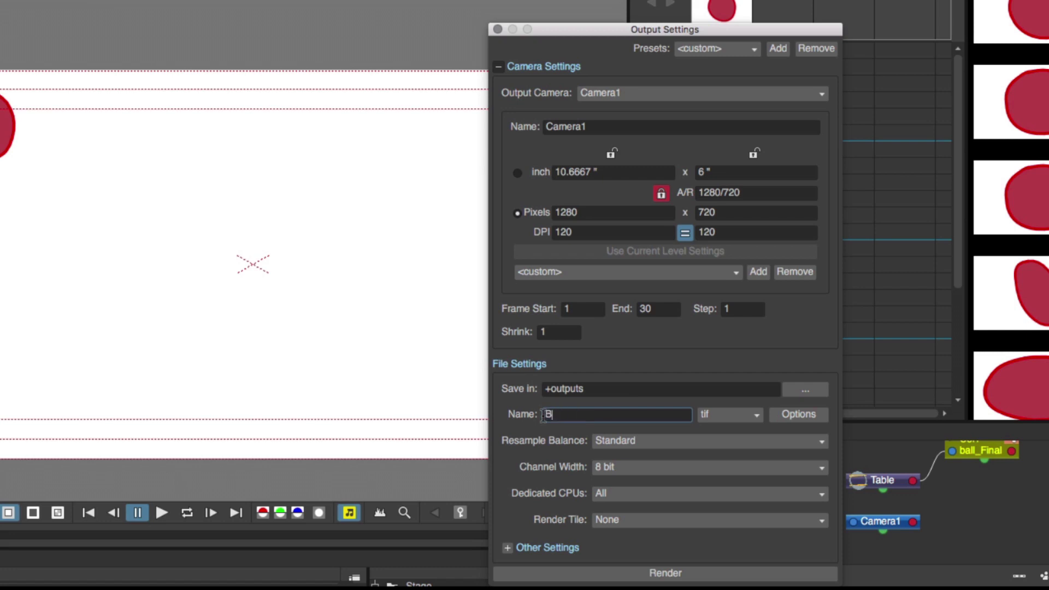
type("ouncing Ball")
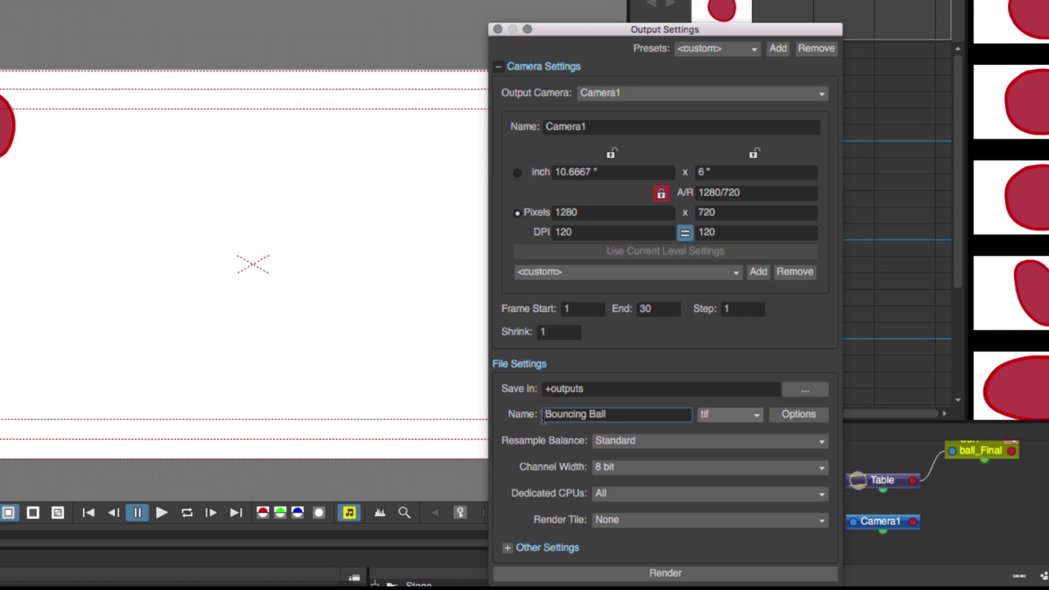
left_click(755, 418)
left_click(723, 436)
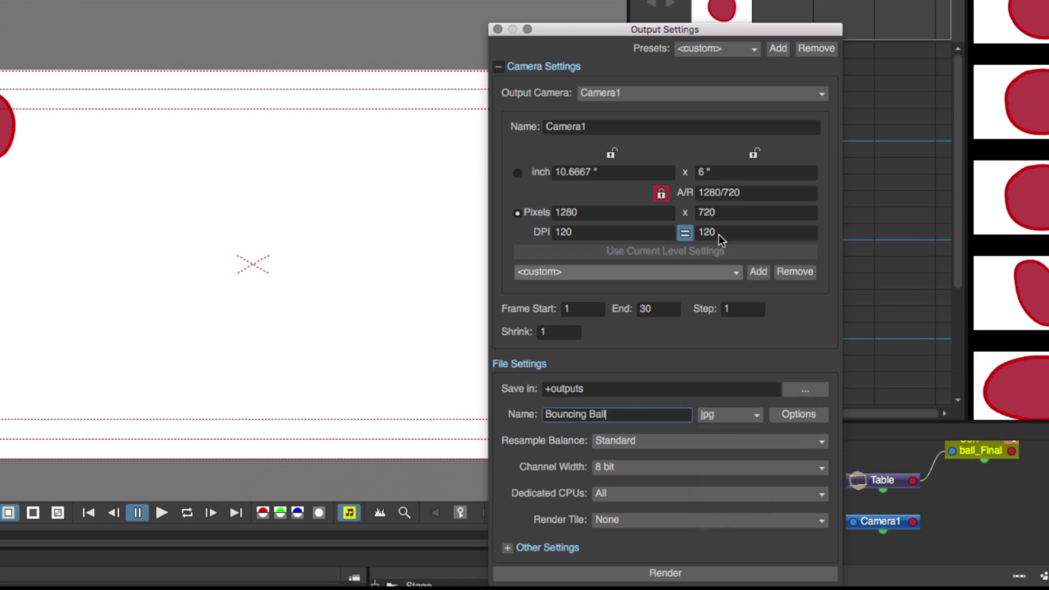
left_click(497, 28)
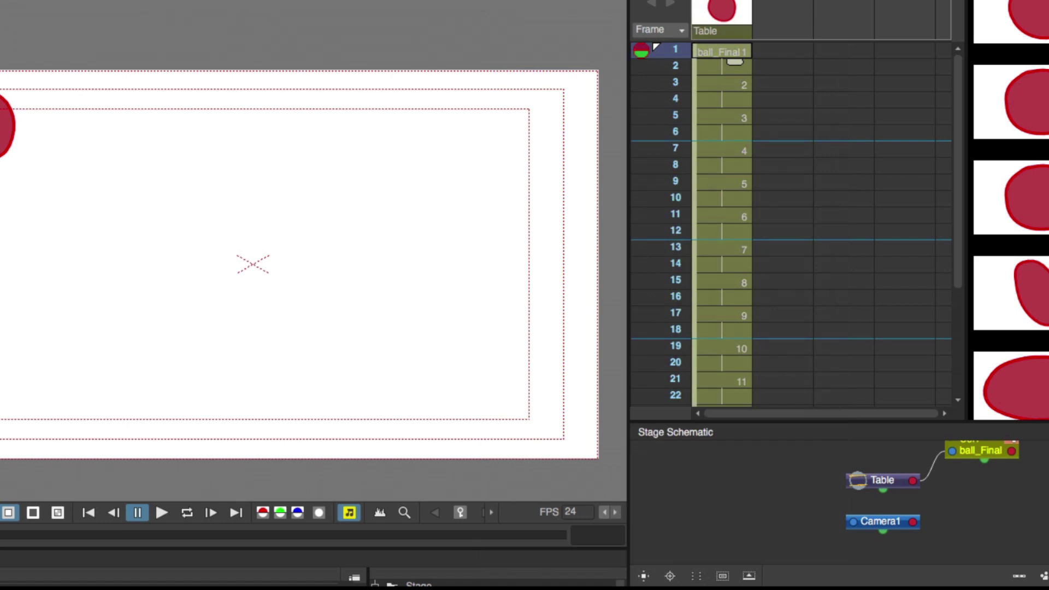
- Render the scene to the Bouncing Ball jpg sequence and play it in the Flipbook
left_click(0, 0)
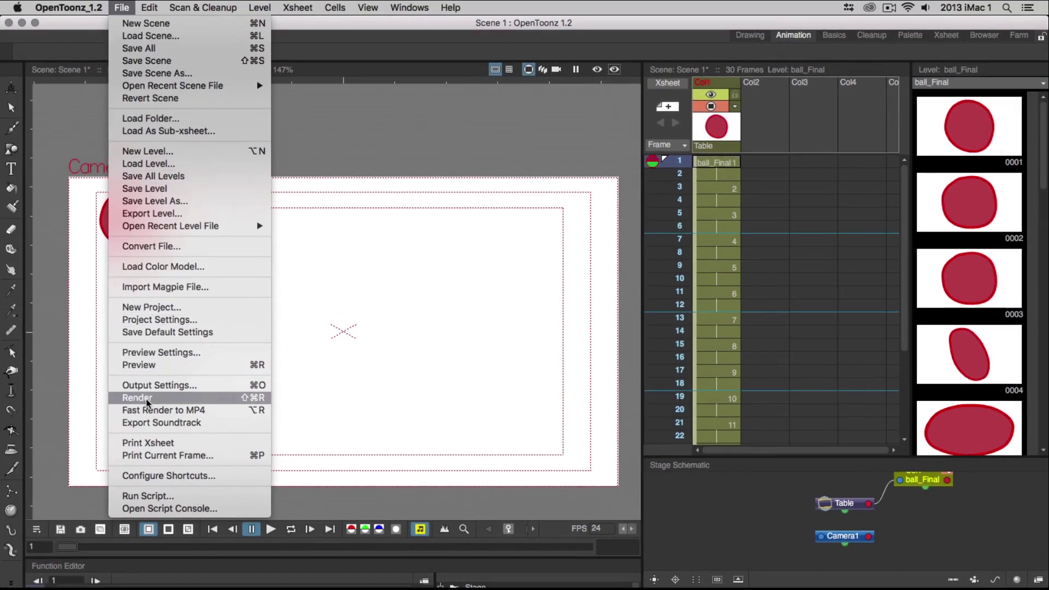
left_click(146, 402)
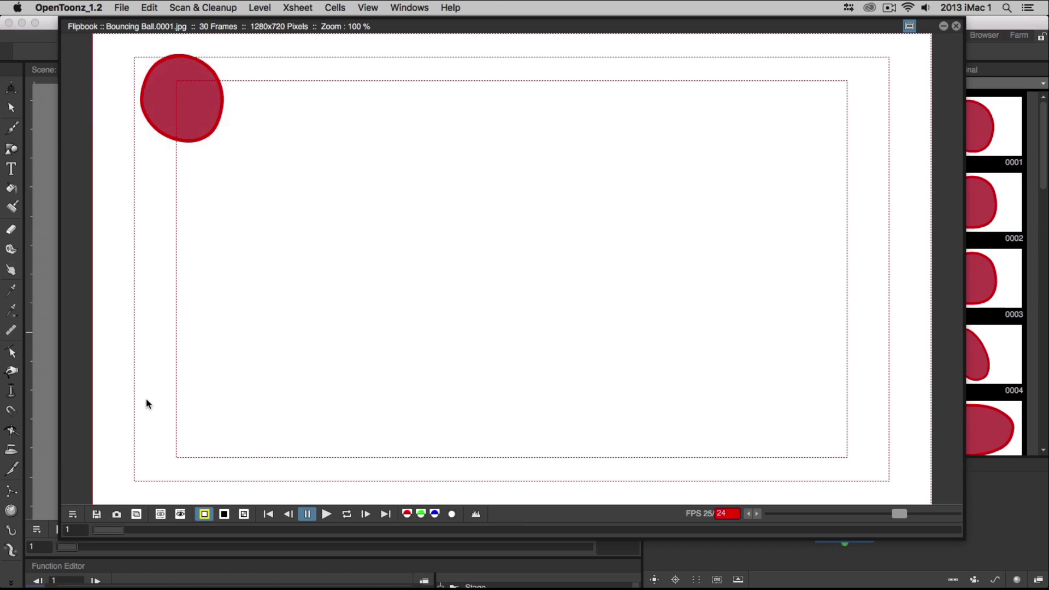
left_click(345, 514)
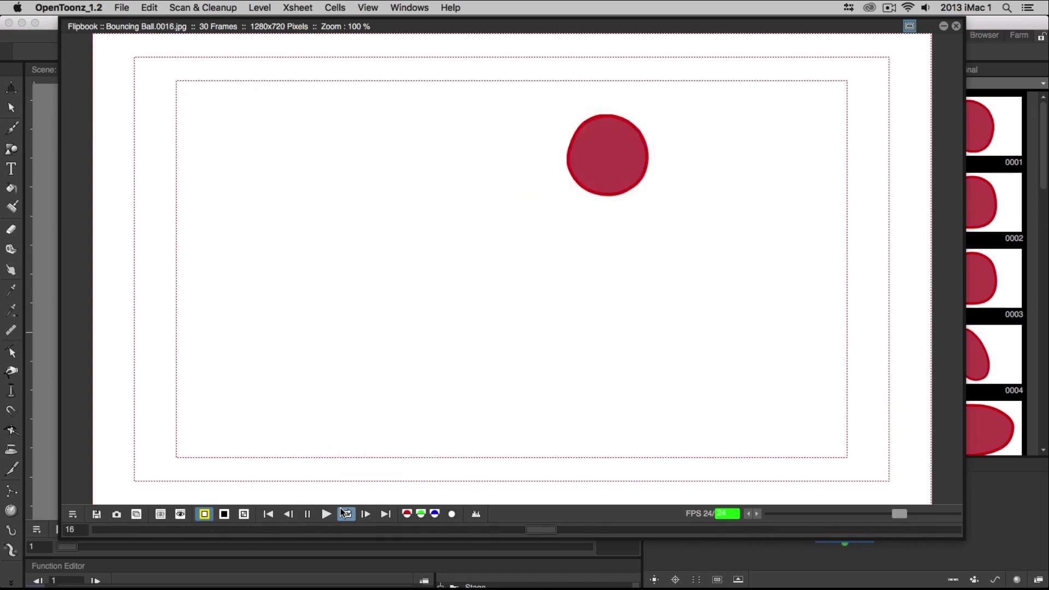
left_click(343, 514)
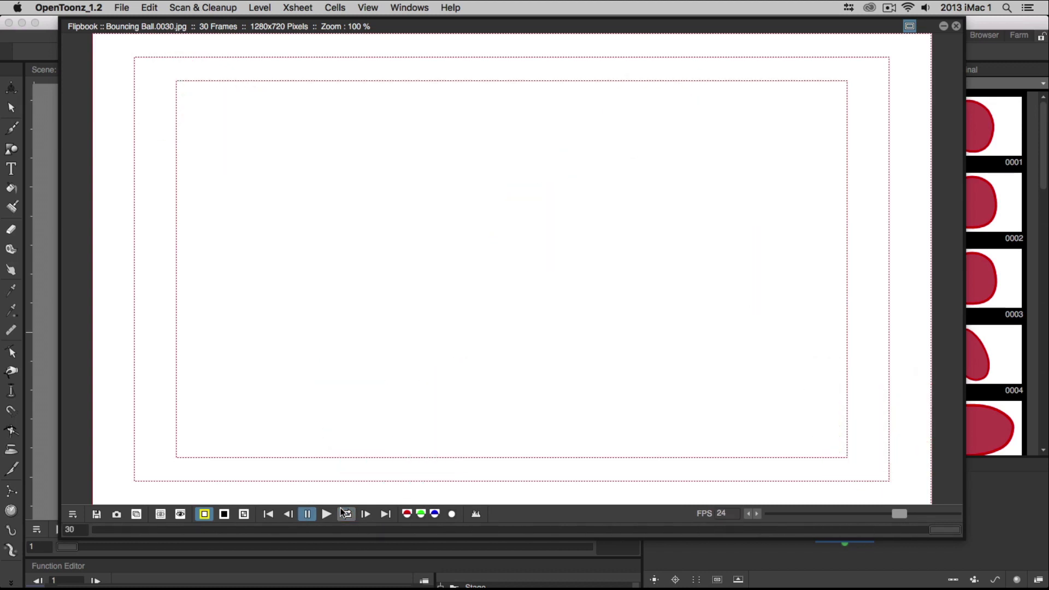
- Close the Flipbook and show the project's outputs folder in the Browser room
left_click(955, 26)
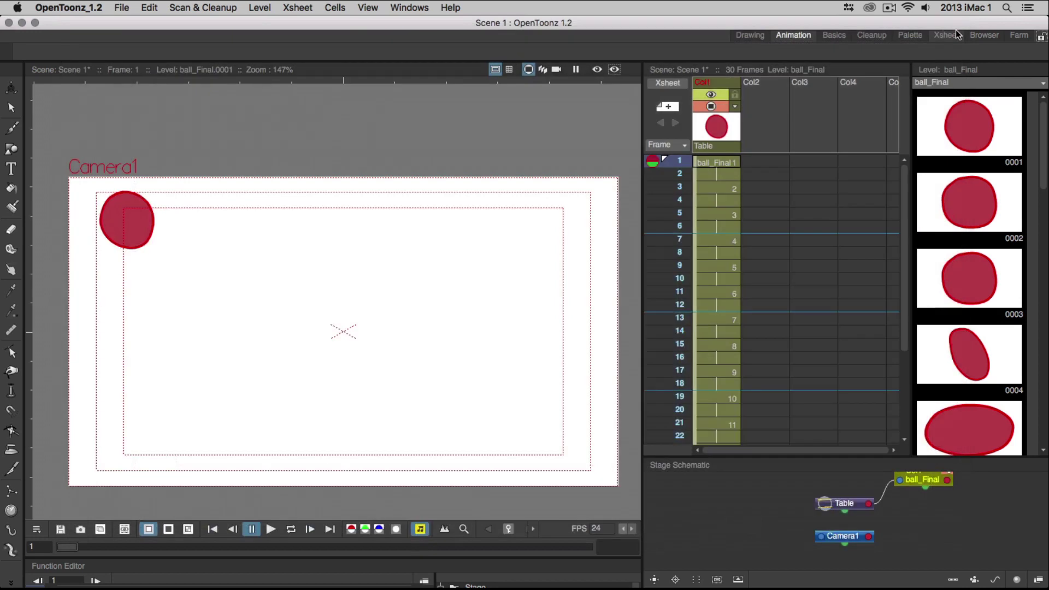
left_click(985, 35)
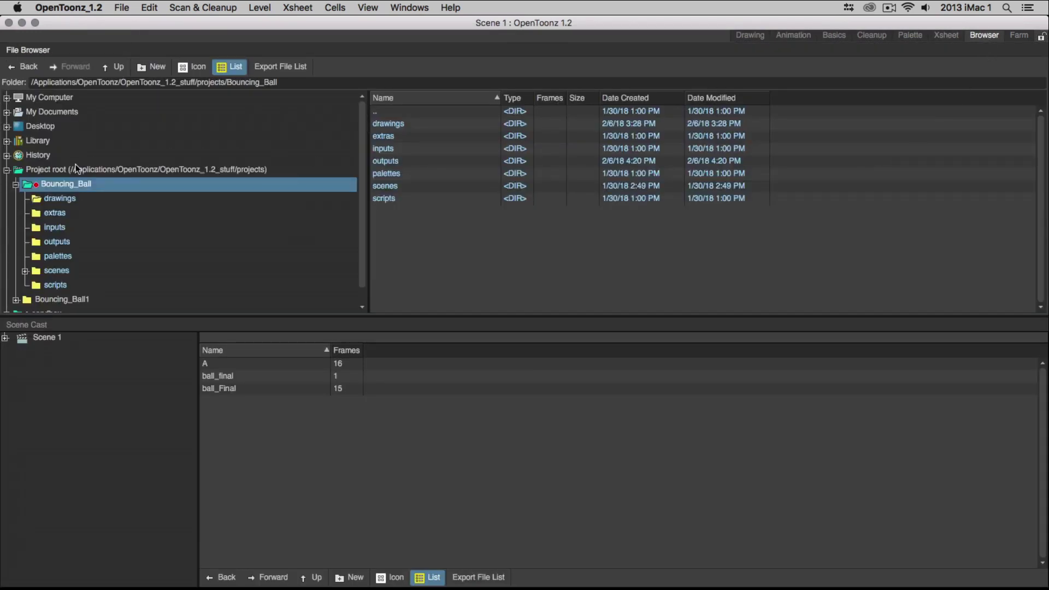
left_click(64, 240)
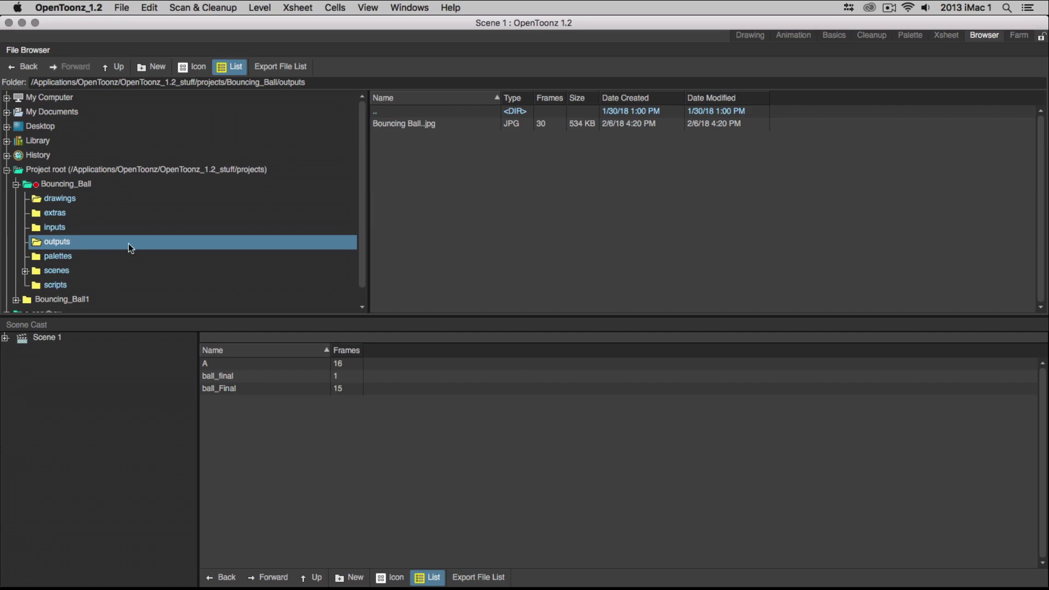